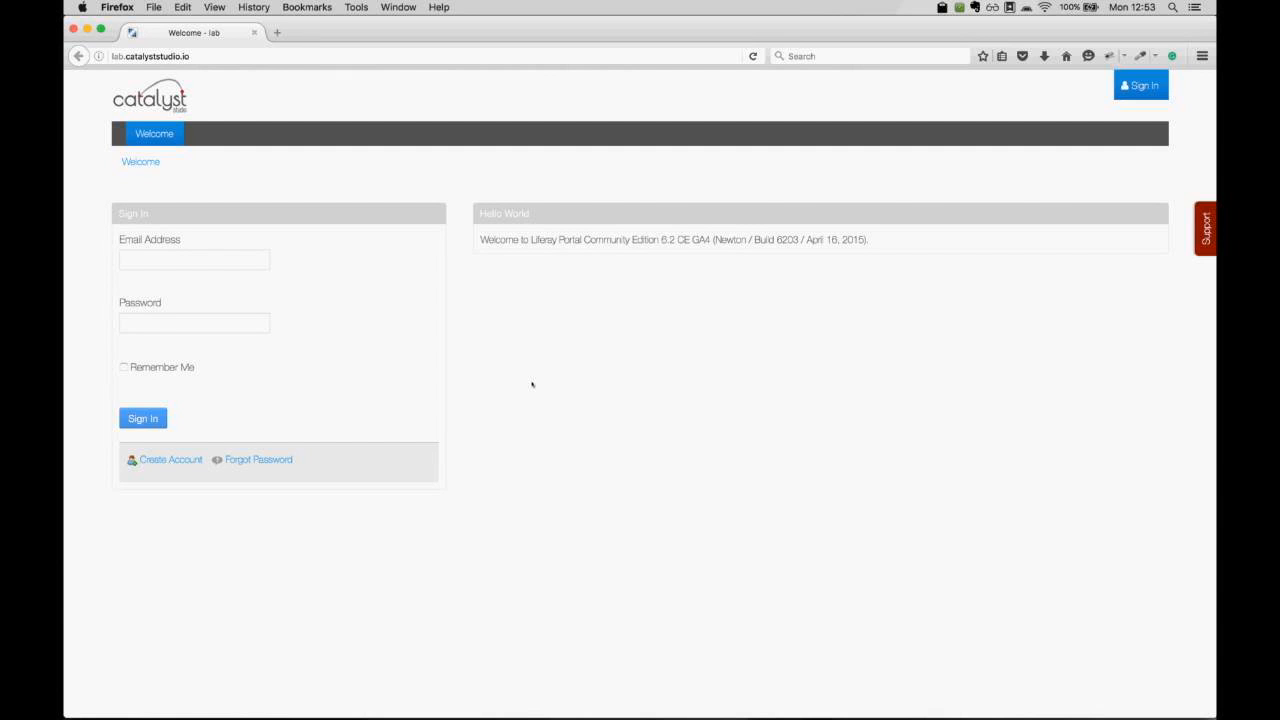
Sign in with the suggested demo account e-mail address and the account password.
{"action": "left_click", "coordinate": [186, 259]}
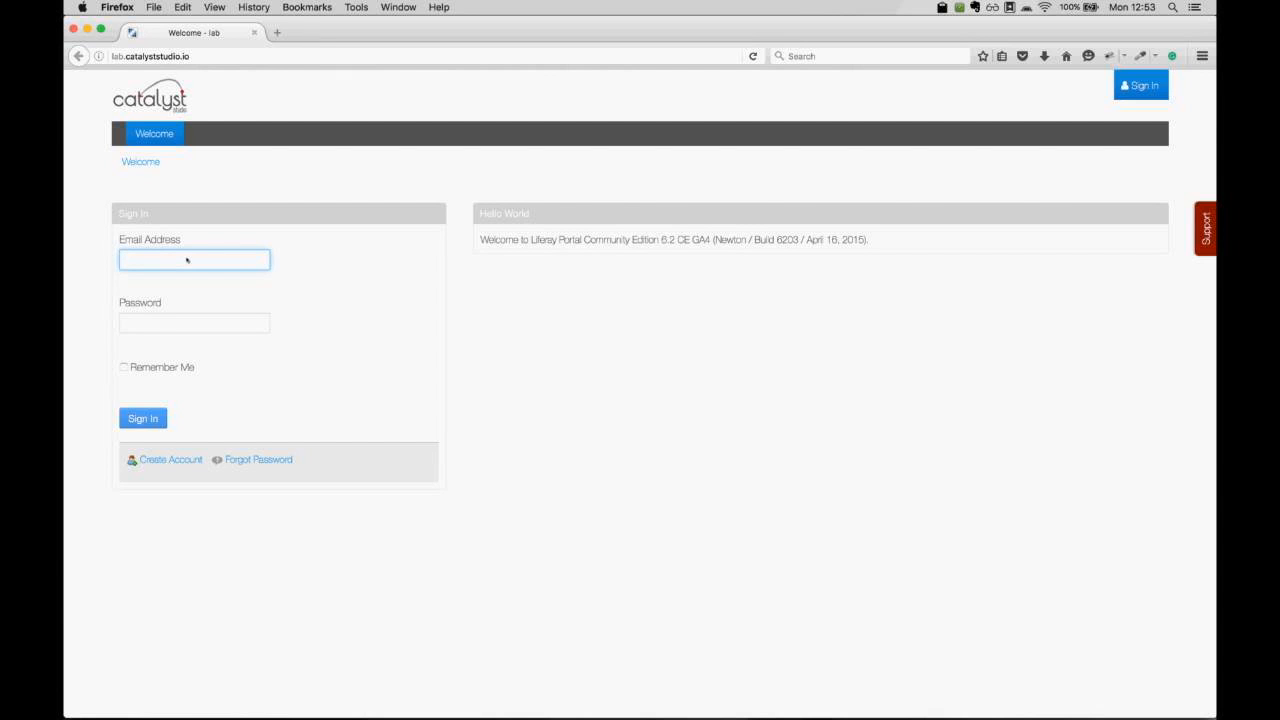
{"action": "type", "text": "c"}
{"action": "key", "text": "Down"}
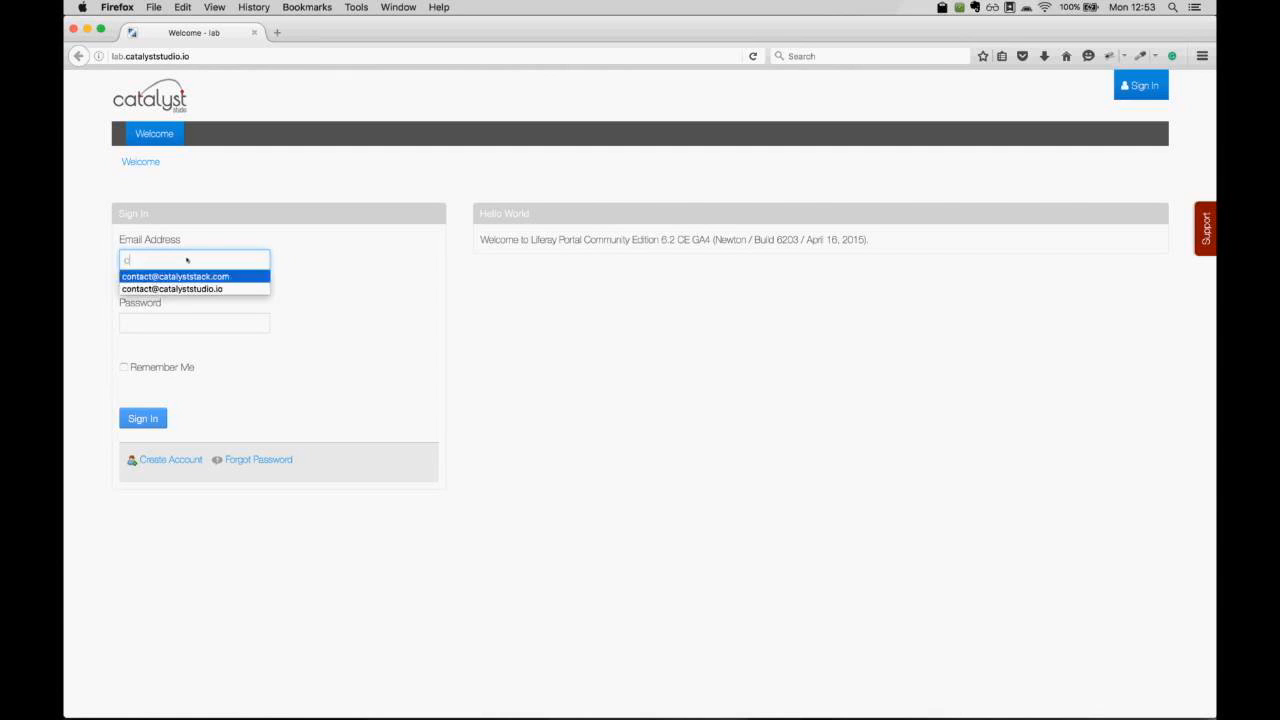
{"action": "key", "text": "Return"}
{"action": "key", "text": "Tab"}
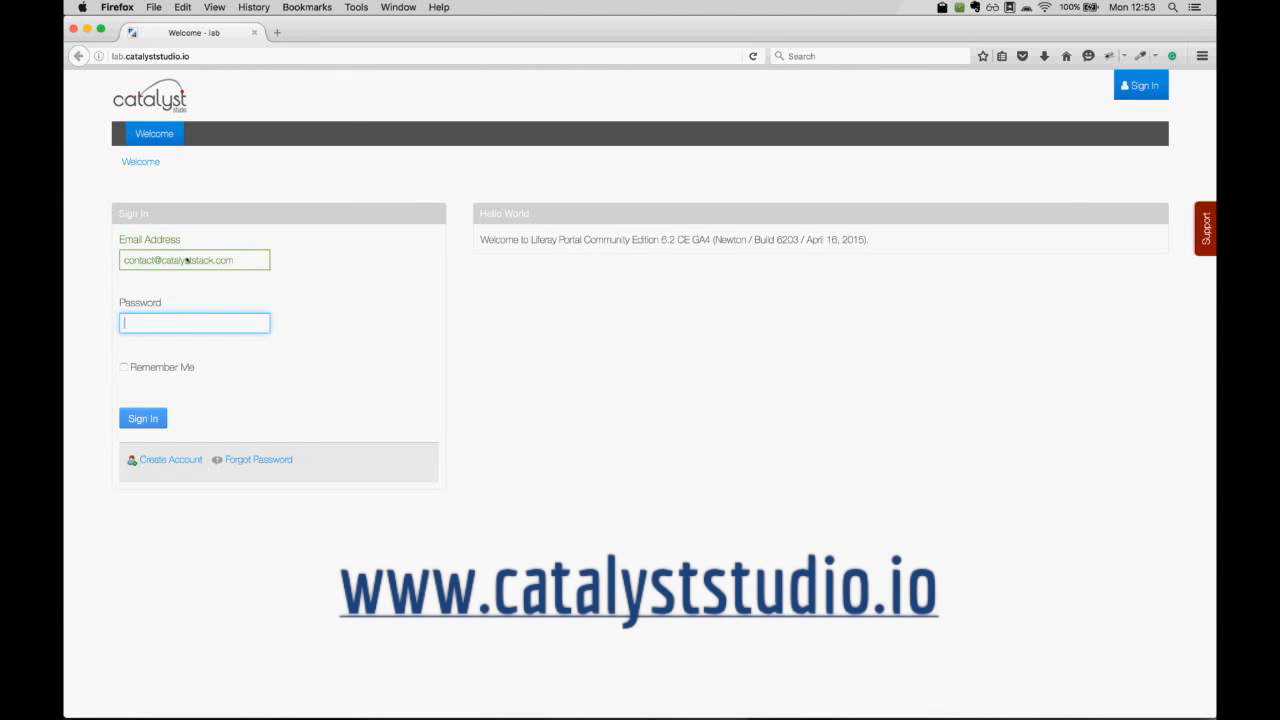
{"action": "type", "text": "*********"}
{"action": "key", "text": "Return"}
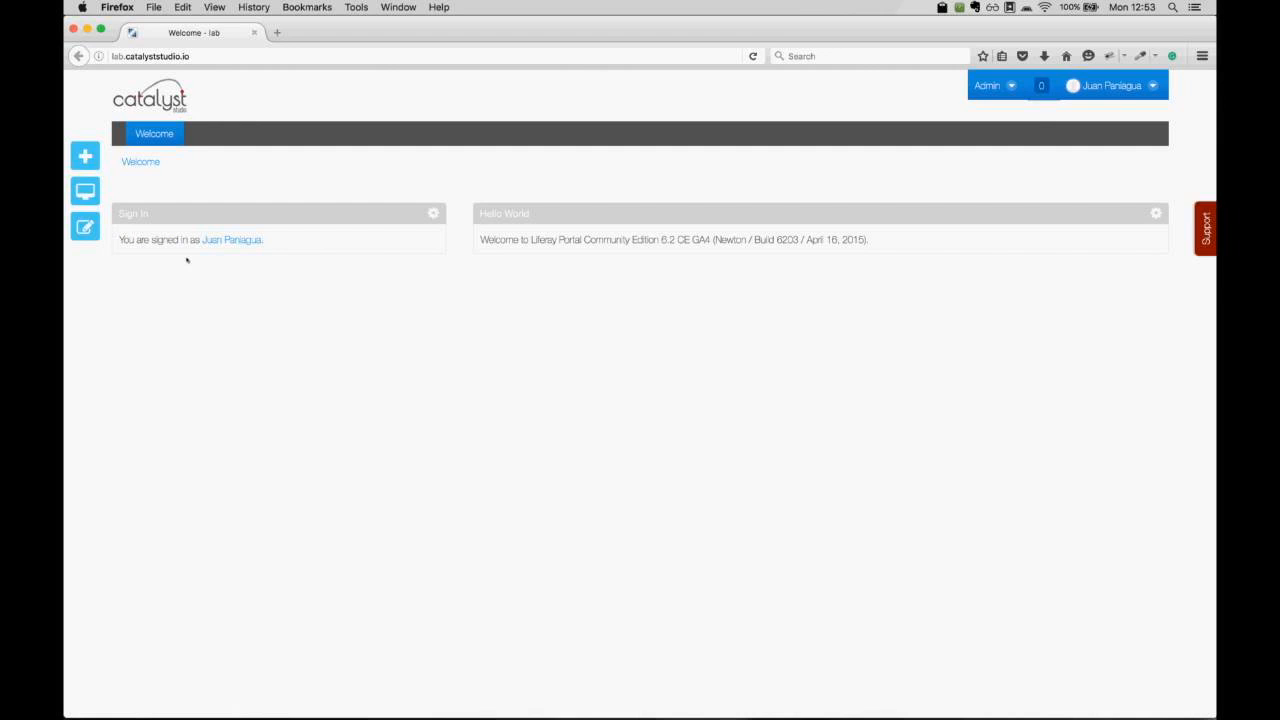
Go to Control Panel > Sites from the Admin menu to list the portal sites.
{"action": "left_click", "coordinate": [1005, 86]}
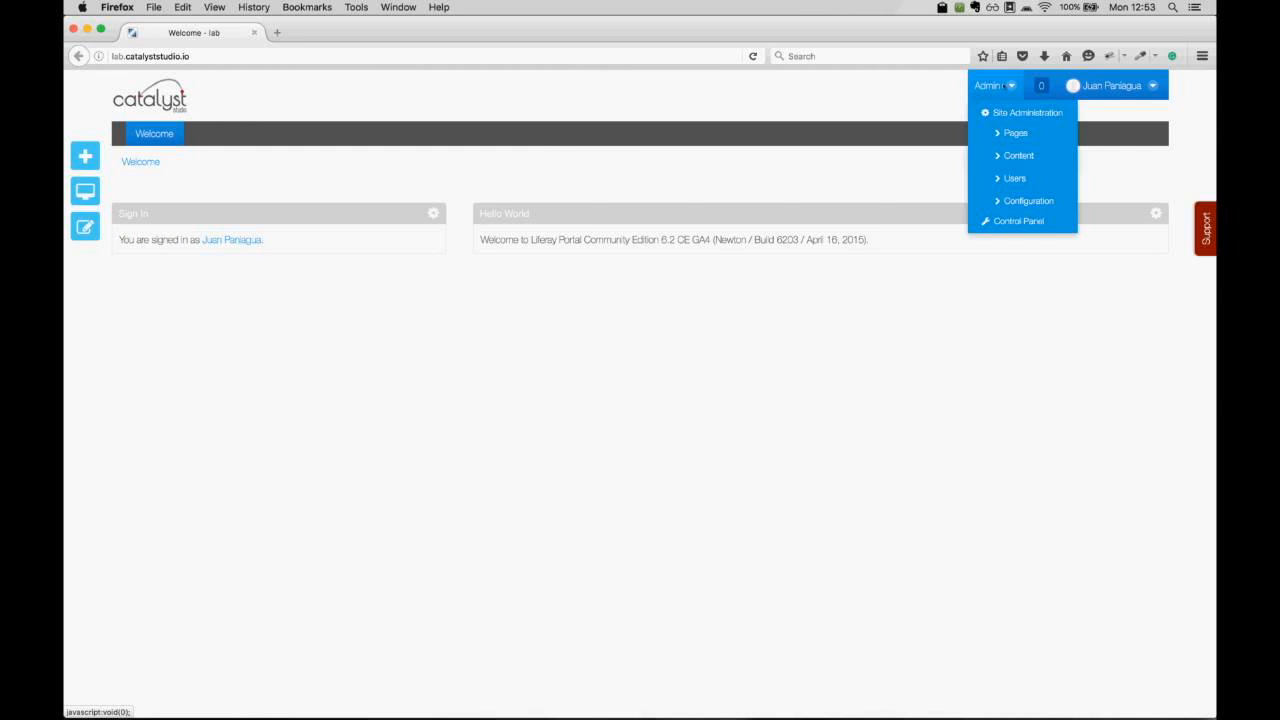
{"action": "left_click", "coordinate": [1018, 221]}
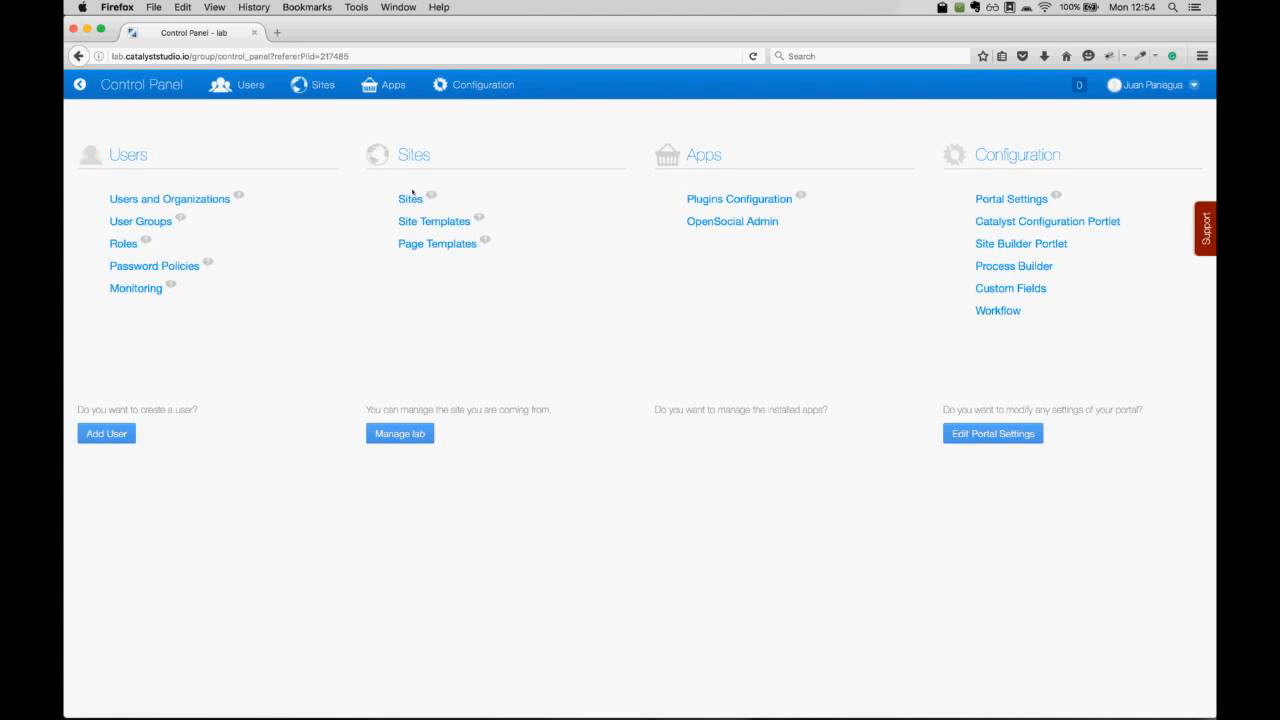
{"action": "left_click", "coordinate": [412, 199]}
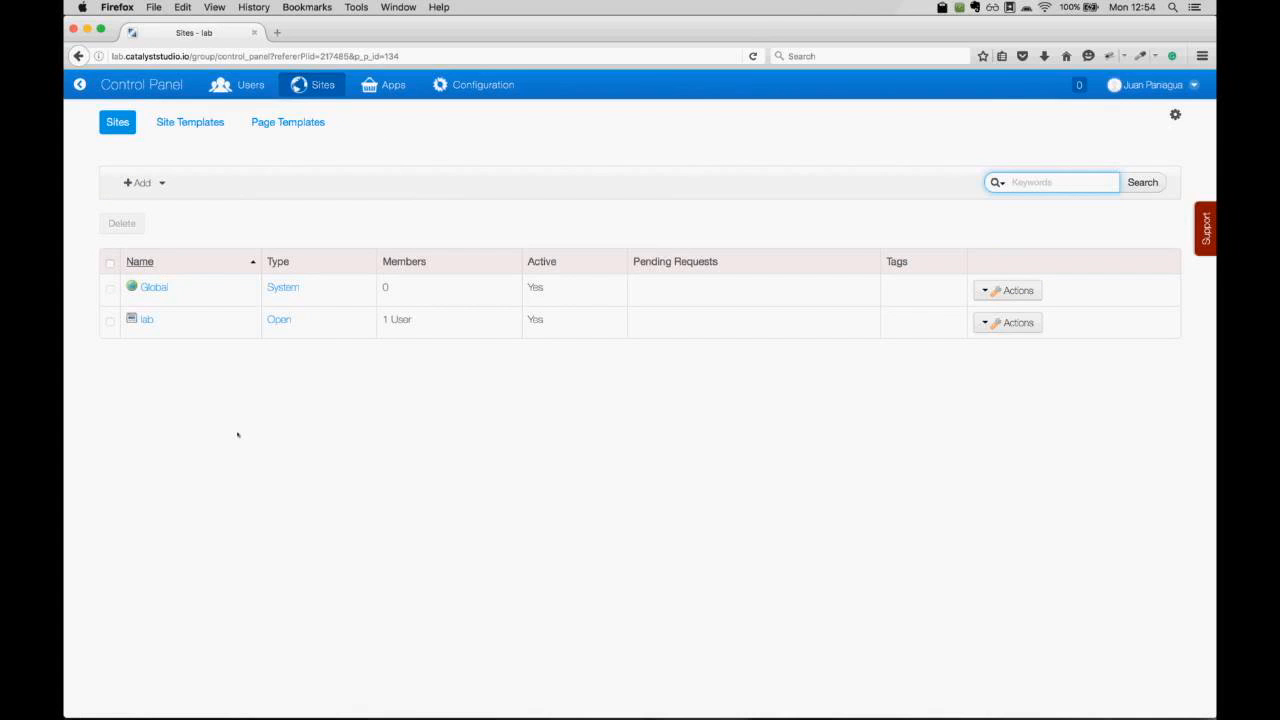
Add a blank site named 'Introduction' with Private membership type and save it.
{"action": "left_click", "coordinate": [162, 186]}
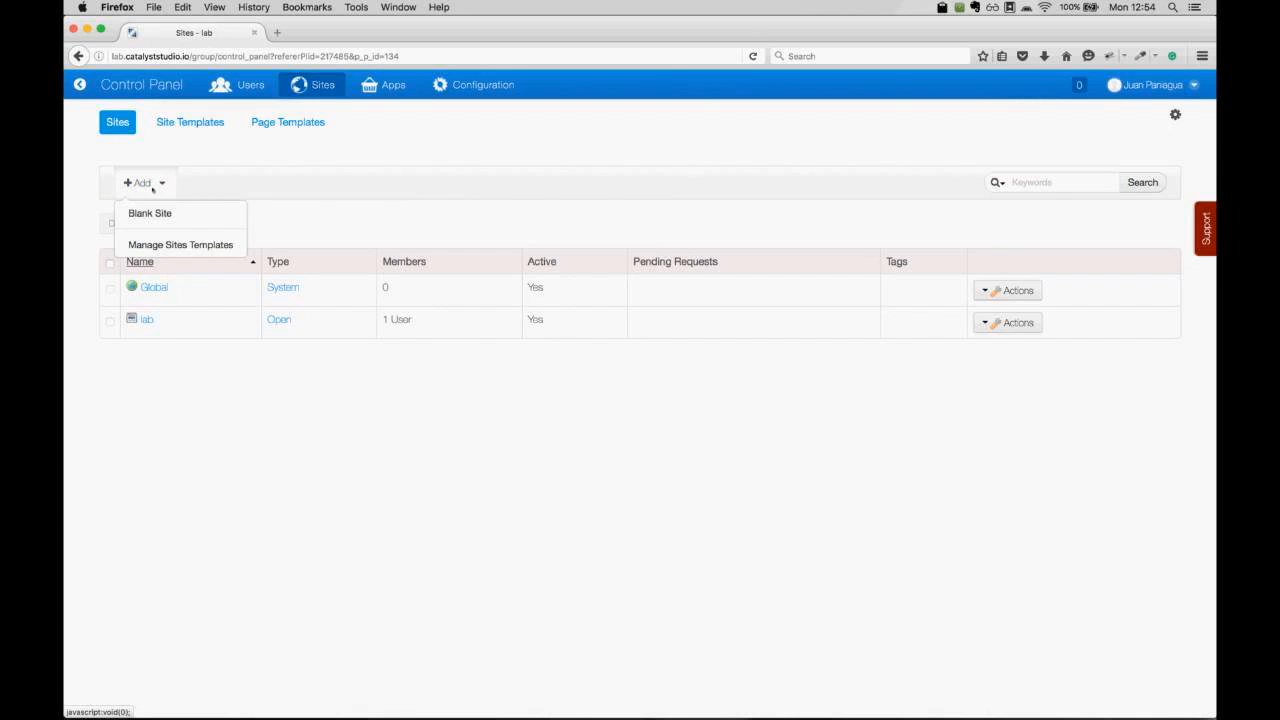
{"action": "left_click", "coordinate": [158, 213]}
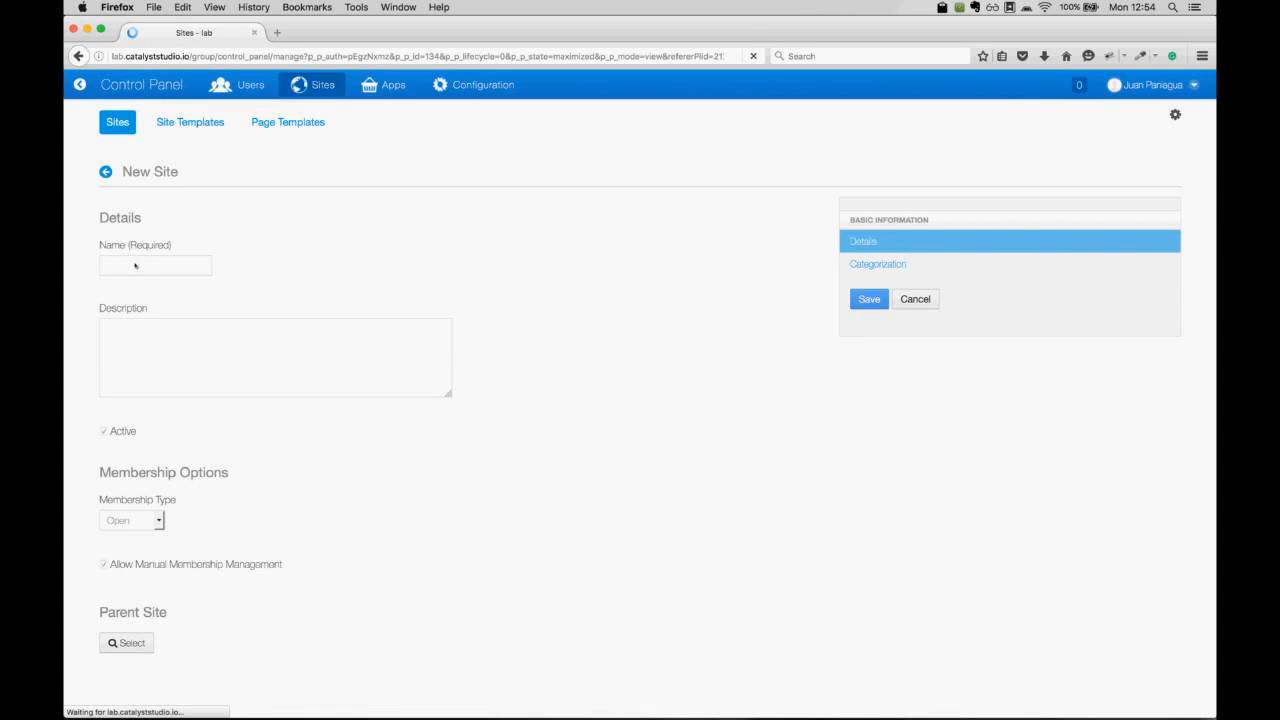
{"action": "left_click", "coordinate": [139, 265]}
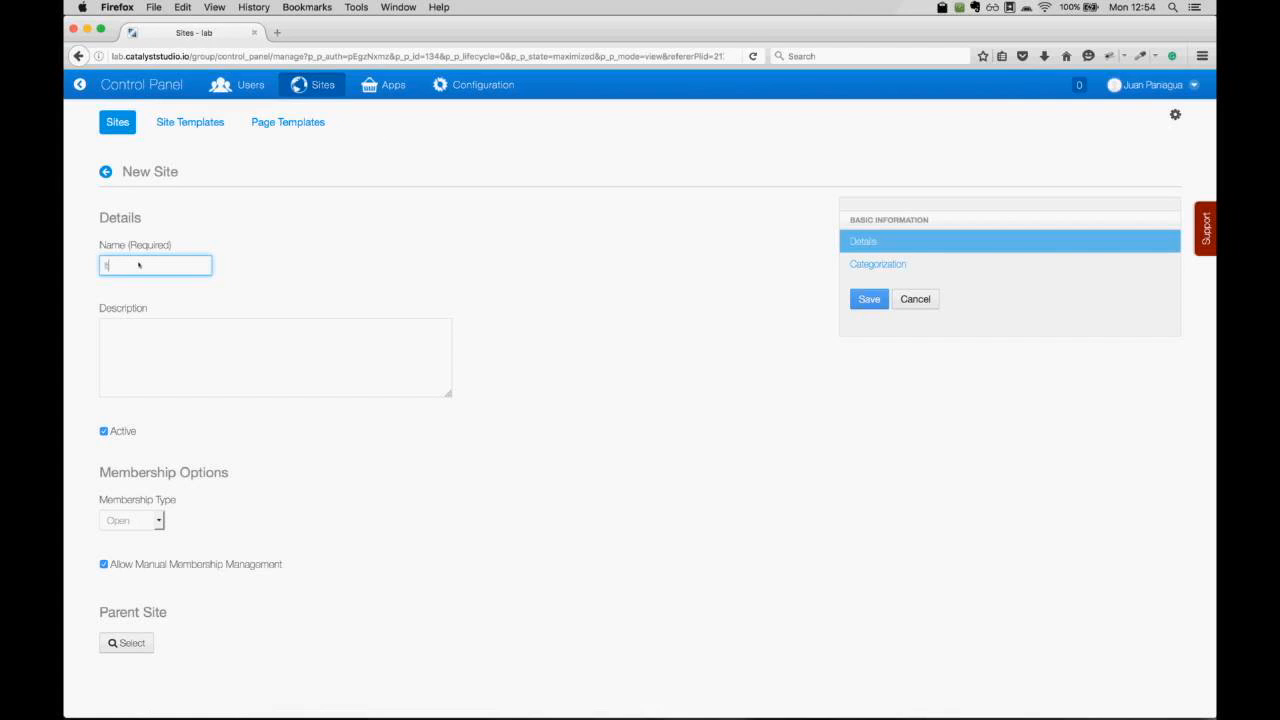
{"action": "type", "text": "Introduction"}
{"action": "left_click", "coordinate": [157, 520]}
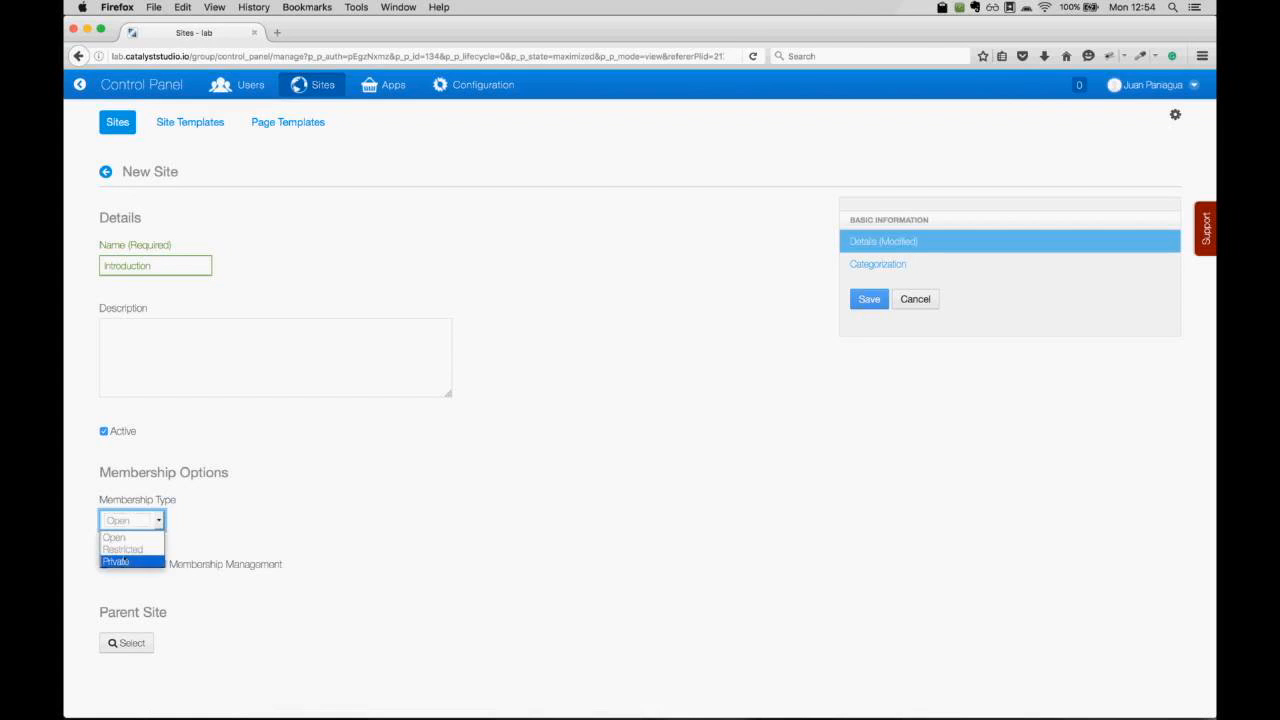
{"action": "left_click", "coordinate": [124, 560]}
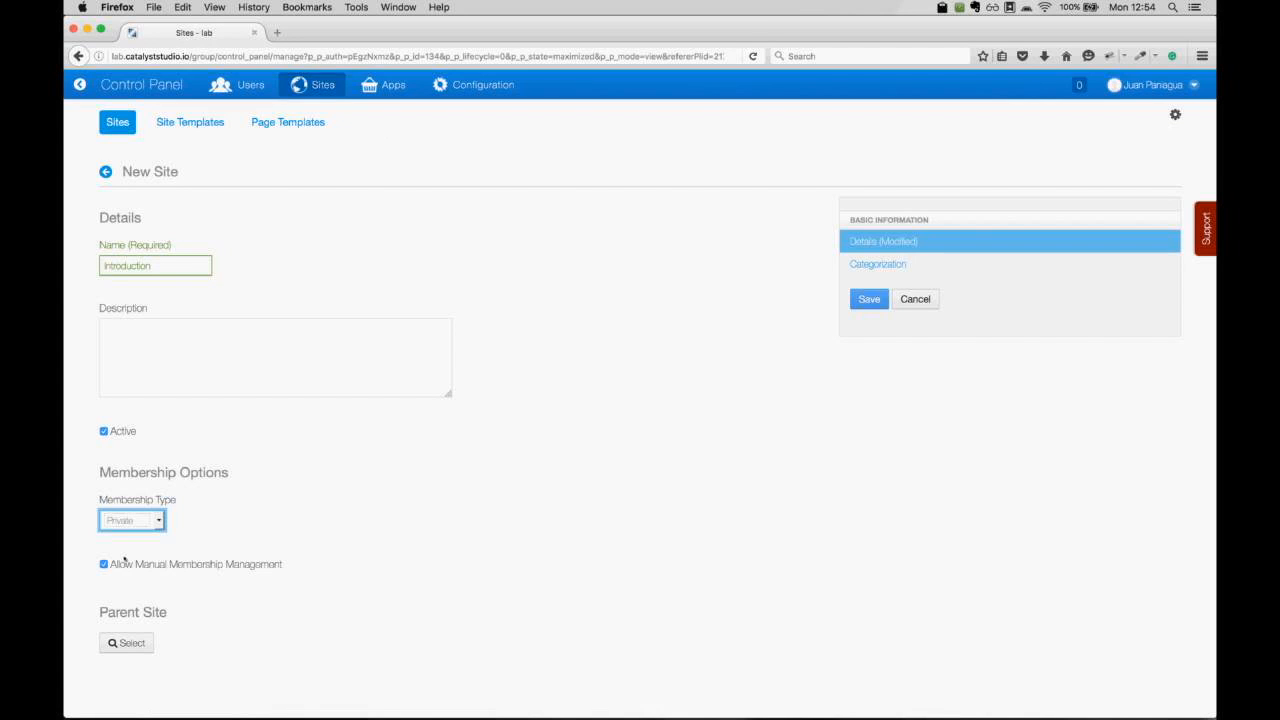
{"action": "left_click", "coordinate": [869, 299]}
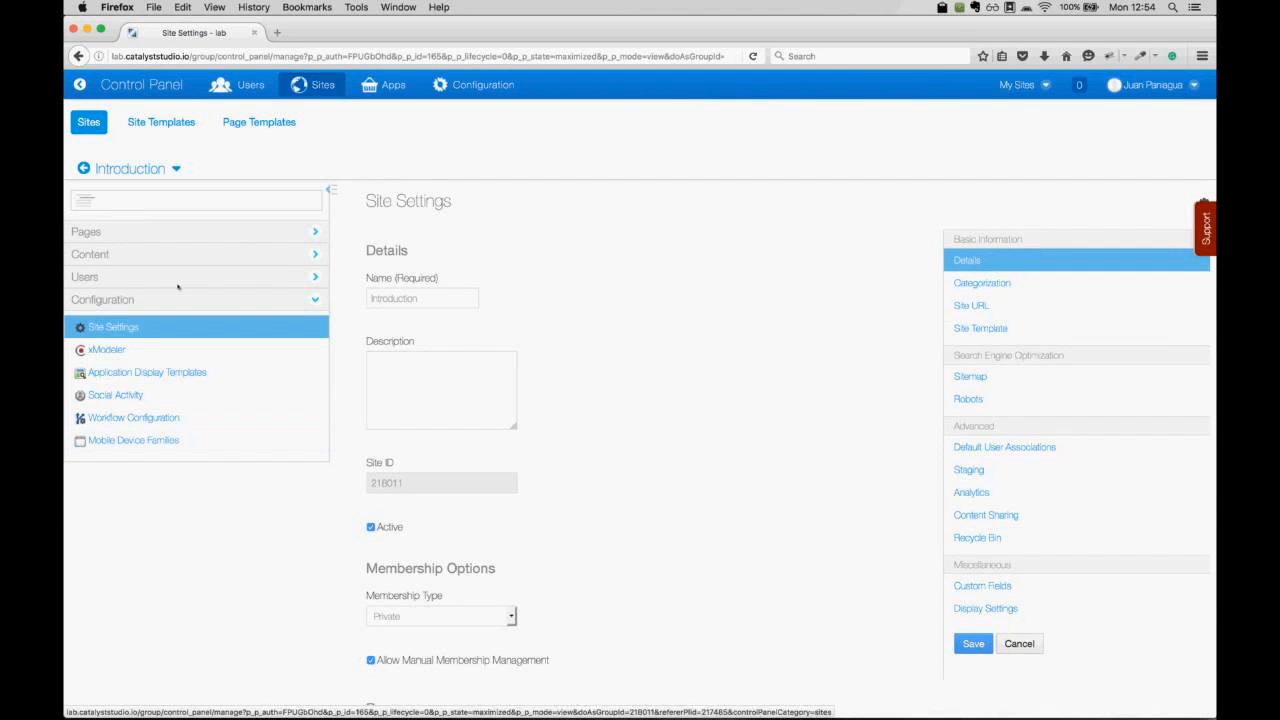
Open xModeler for the Introduction site, collapse the site menu and open Add Data Definition.
{"action": "left_click", "coordinate": [120, 356]}
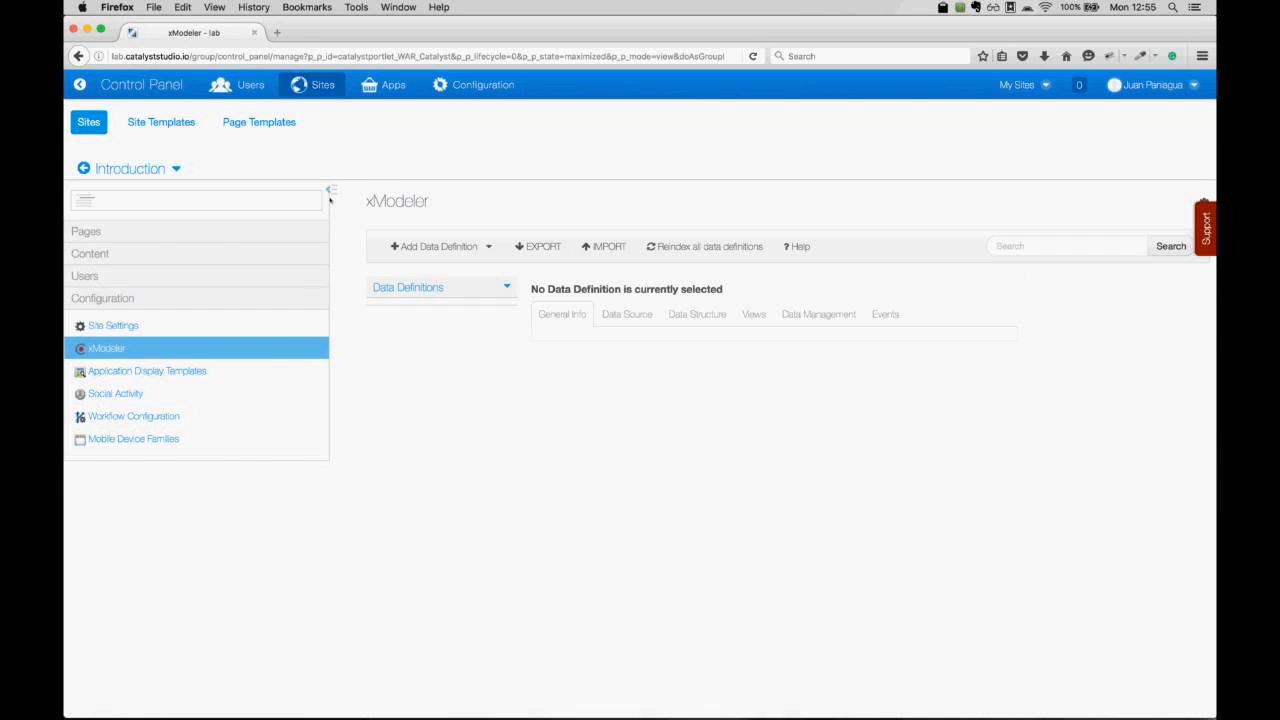
{"action": "left_click", "coordinate": [331, 192]}
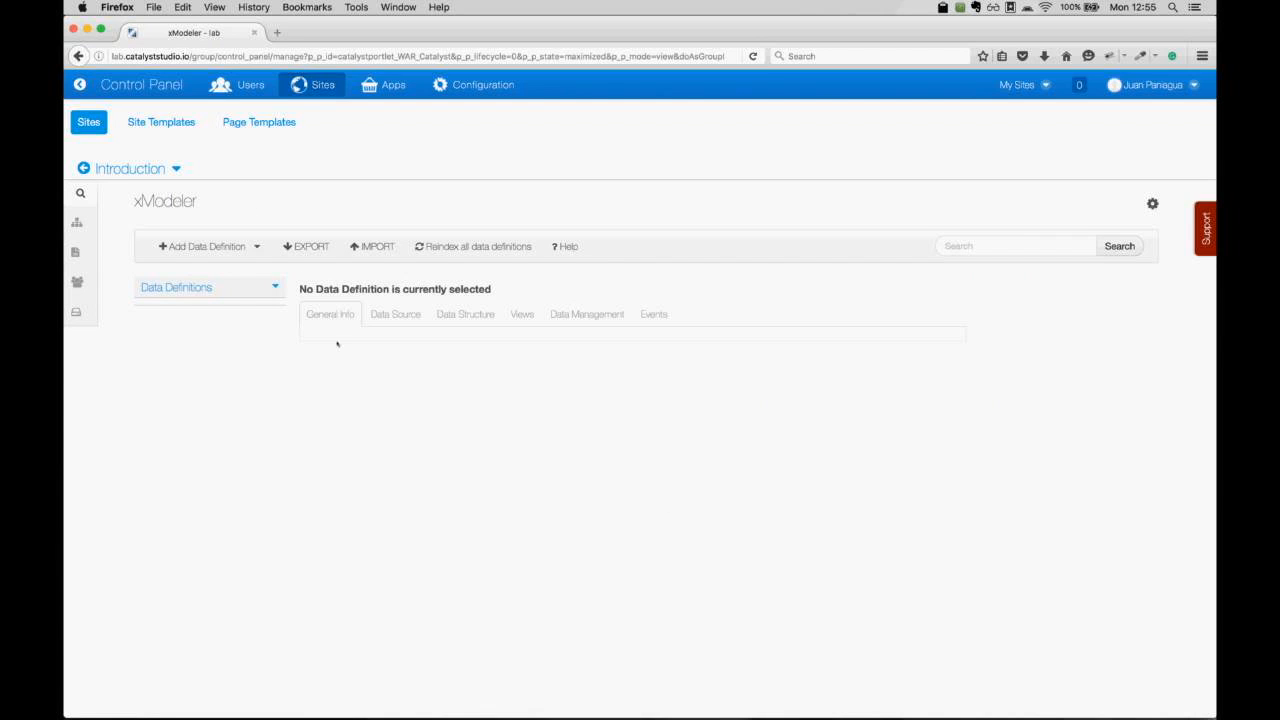
{"action": "left_click", "coordinate": [232, 248]}
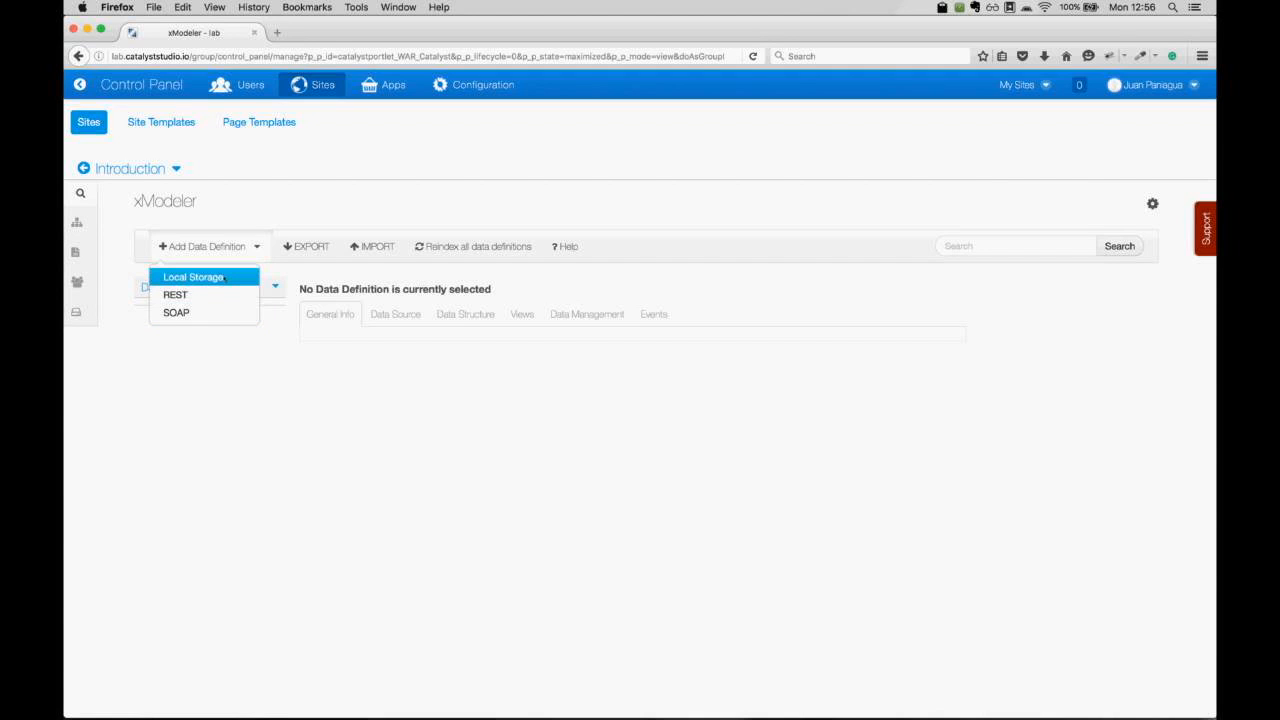
Create a Local Storage data definition named 'Person' in the package 'demo'.
{"action": "left_click", "coordinate": [224, 278]}
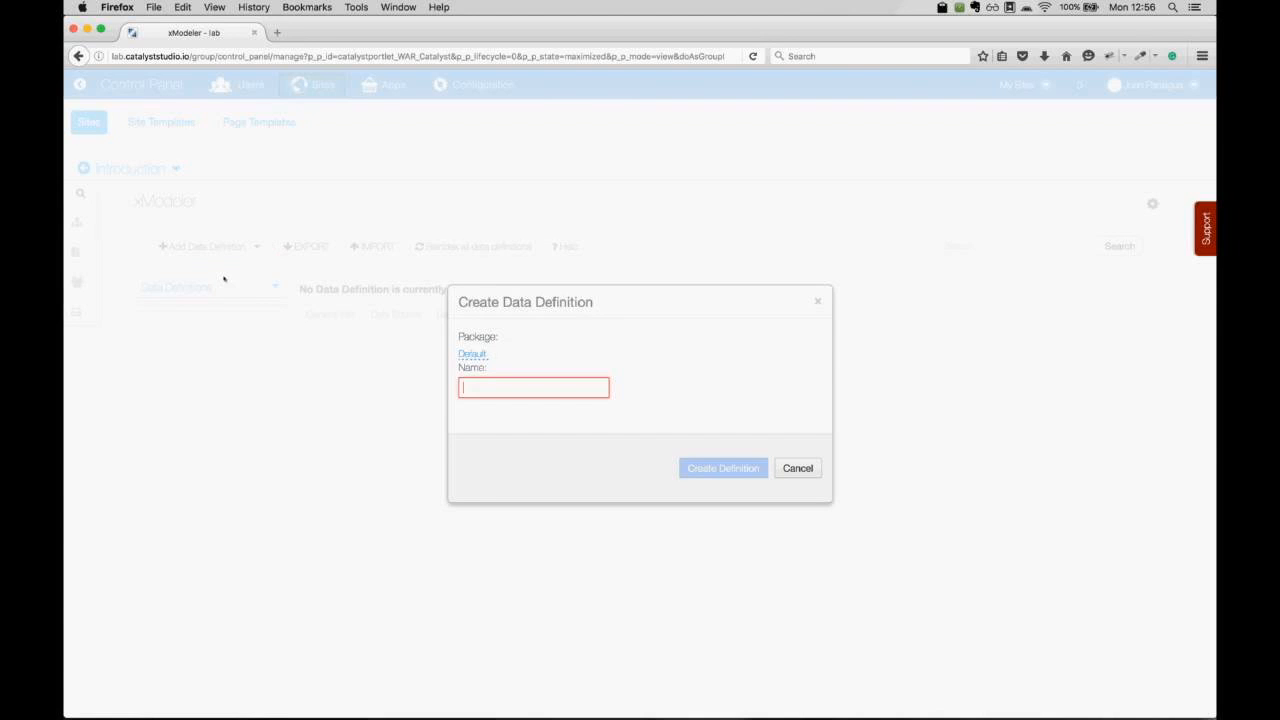
{"action": "left_click", "coordinate": [470, 354]}
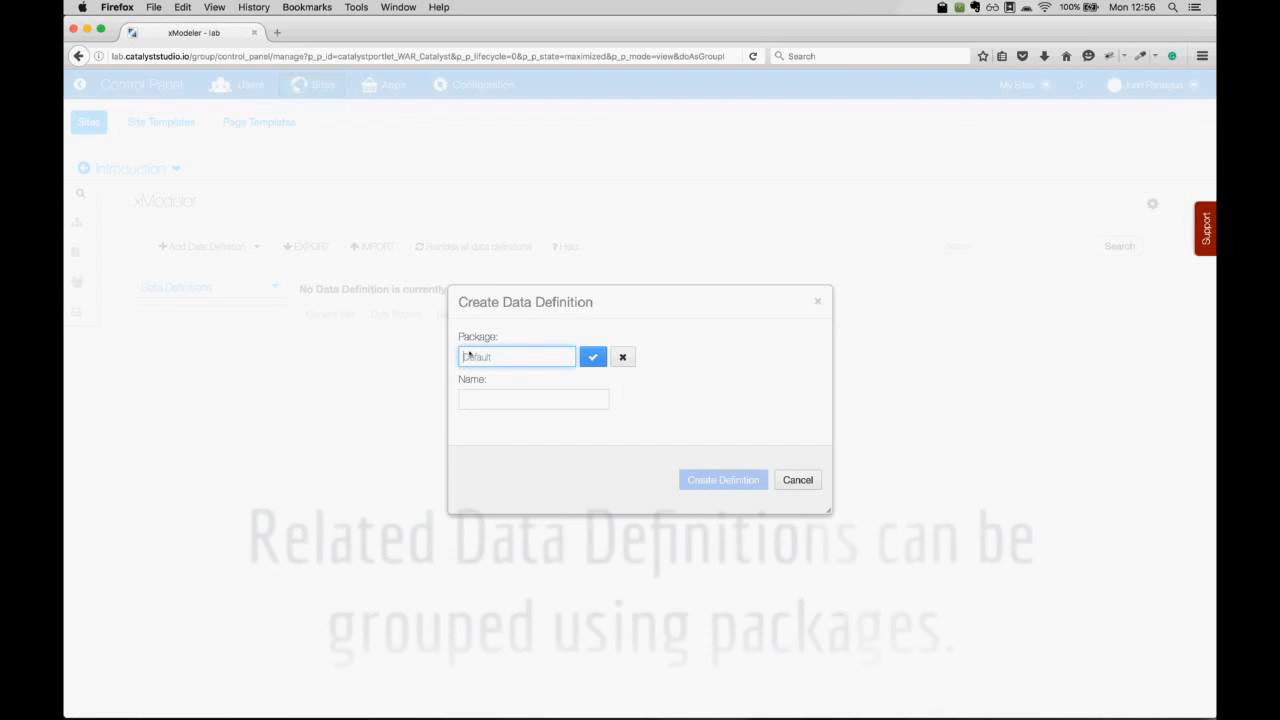
{"action": "type", "text": "demo"}
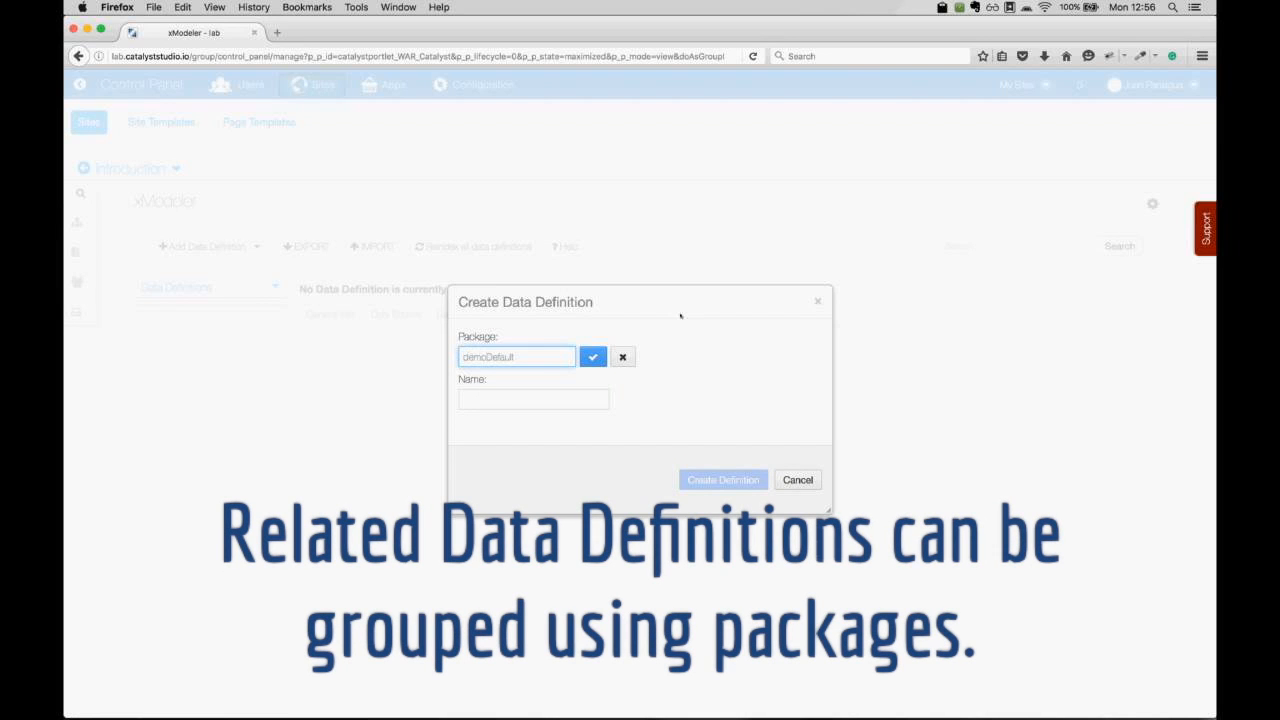
{"action": "key", "text": "shift+End"}
{"action": "key", "text": "Delete"}
{"action": "left_click", "coordinate": [593, 357]}
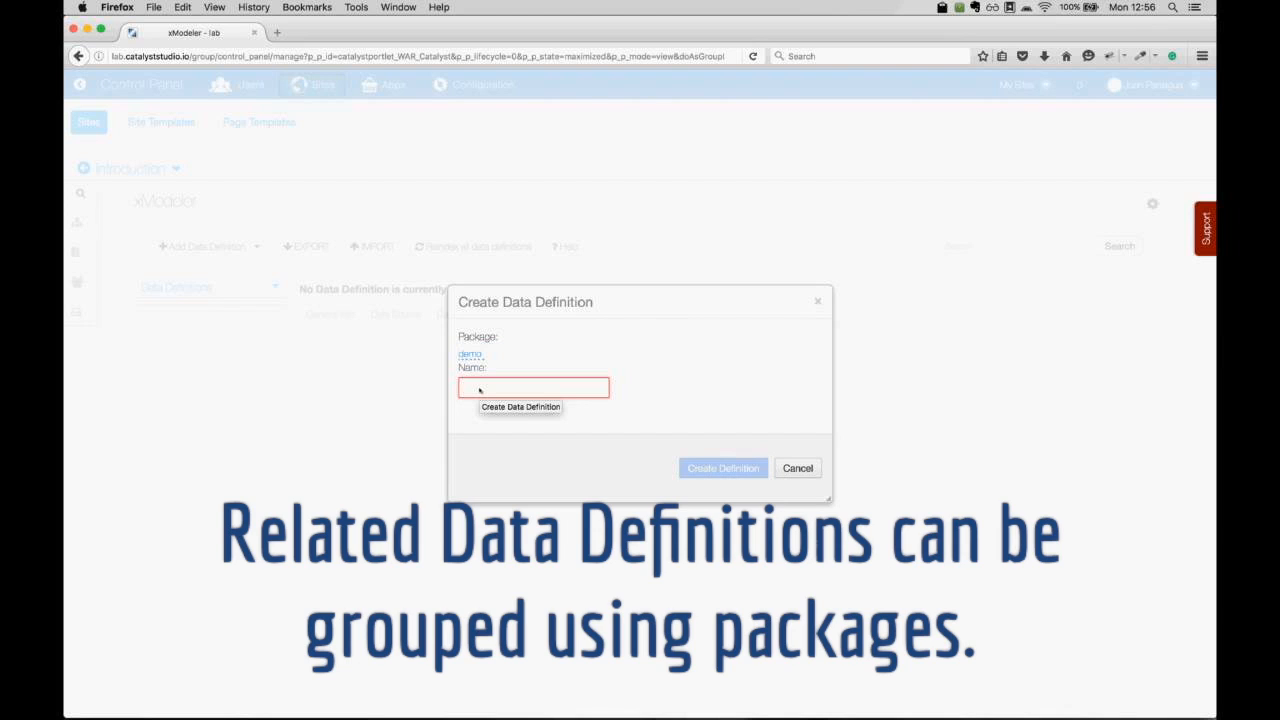
{"action": "type", "text": "P"}
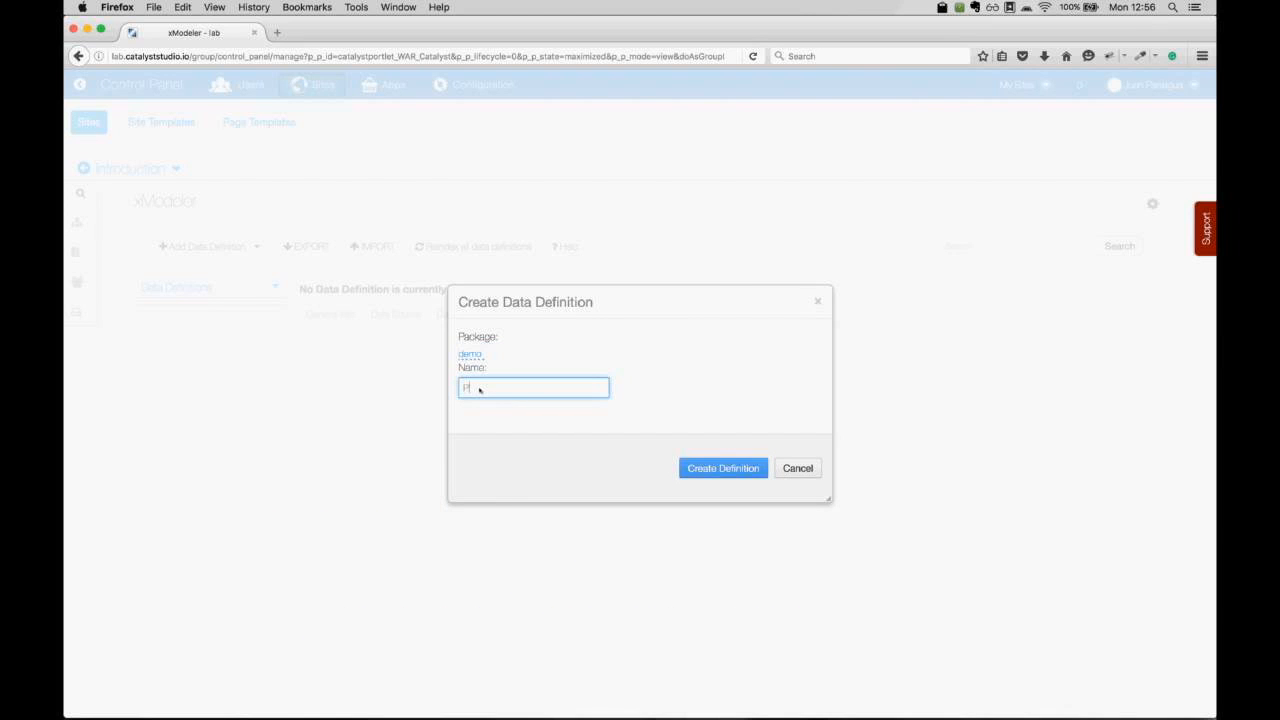
{"action": "type", "text": "erson"}
{"action": "left_click", "coordinate": [709, 469]}
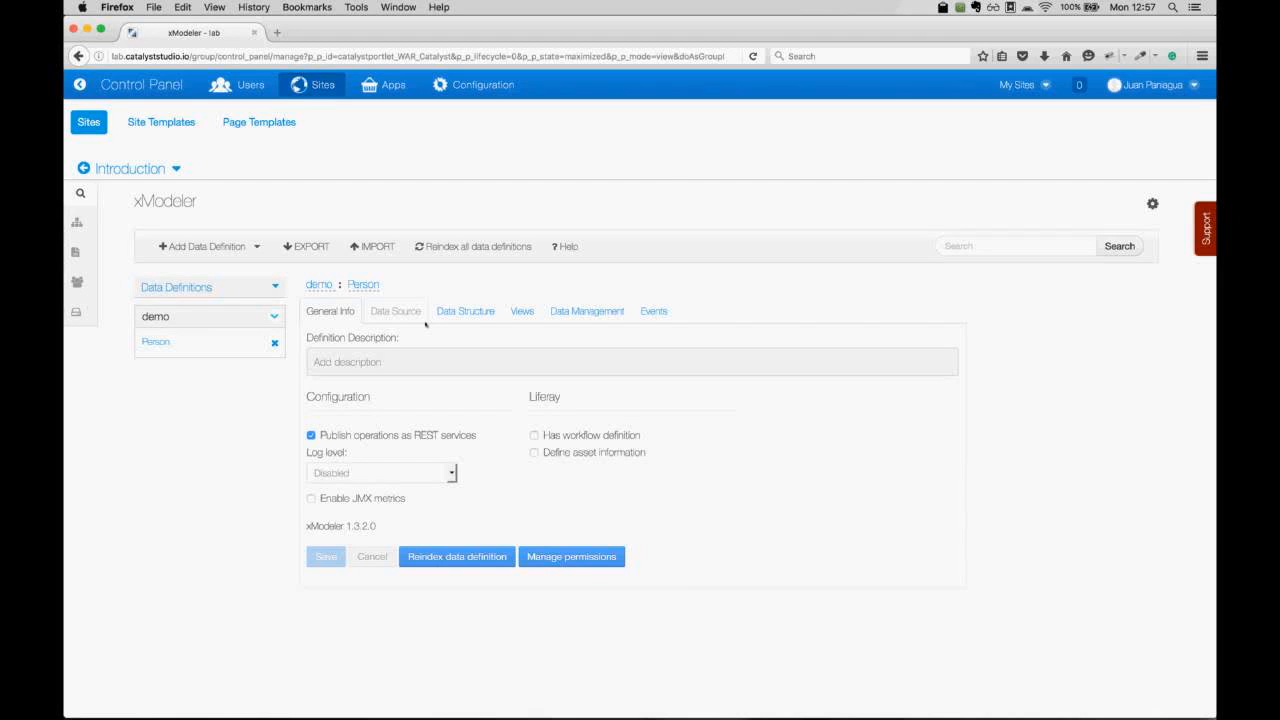
Add Text fields firstName and lastName to the Person data structure.
{"action": "left_click", "coordinate": [470, 314]}
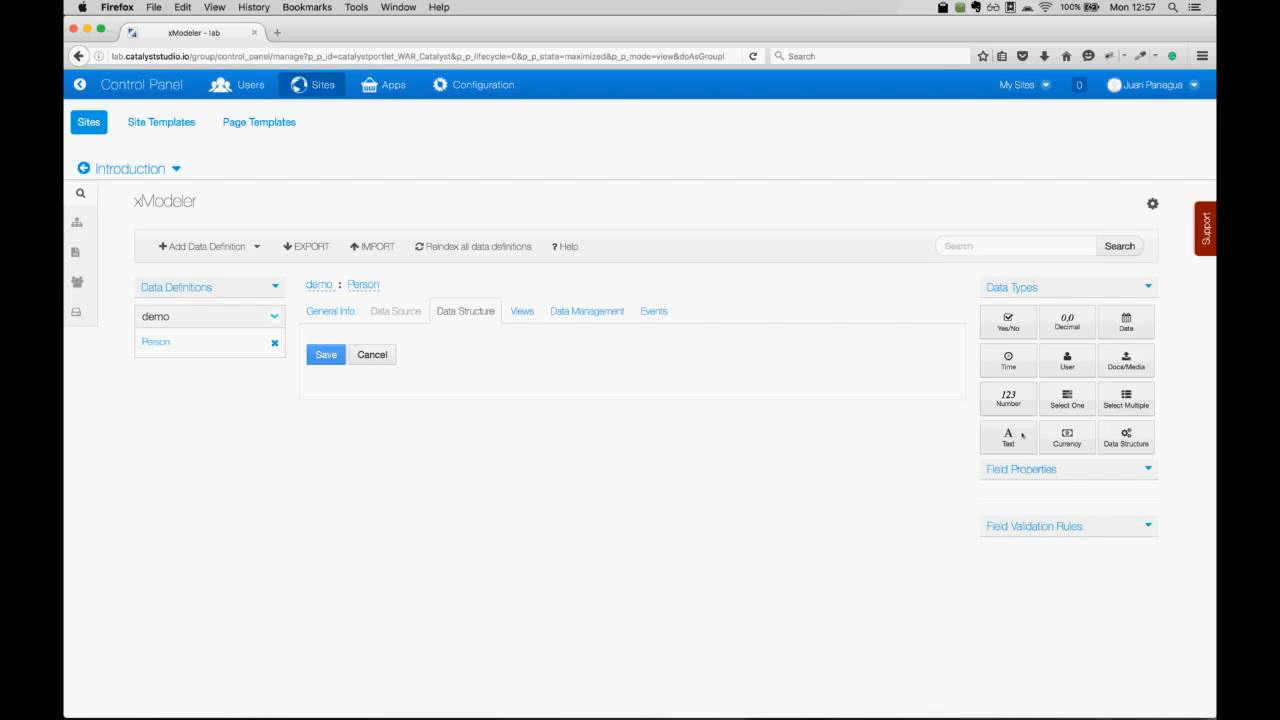
{"action": "left_click", "coordinate": [1021, 434]}
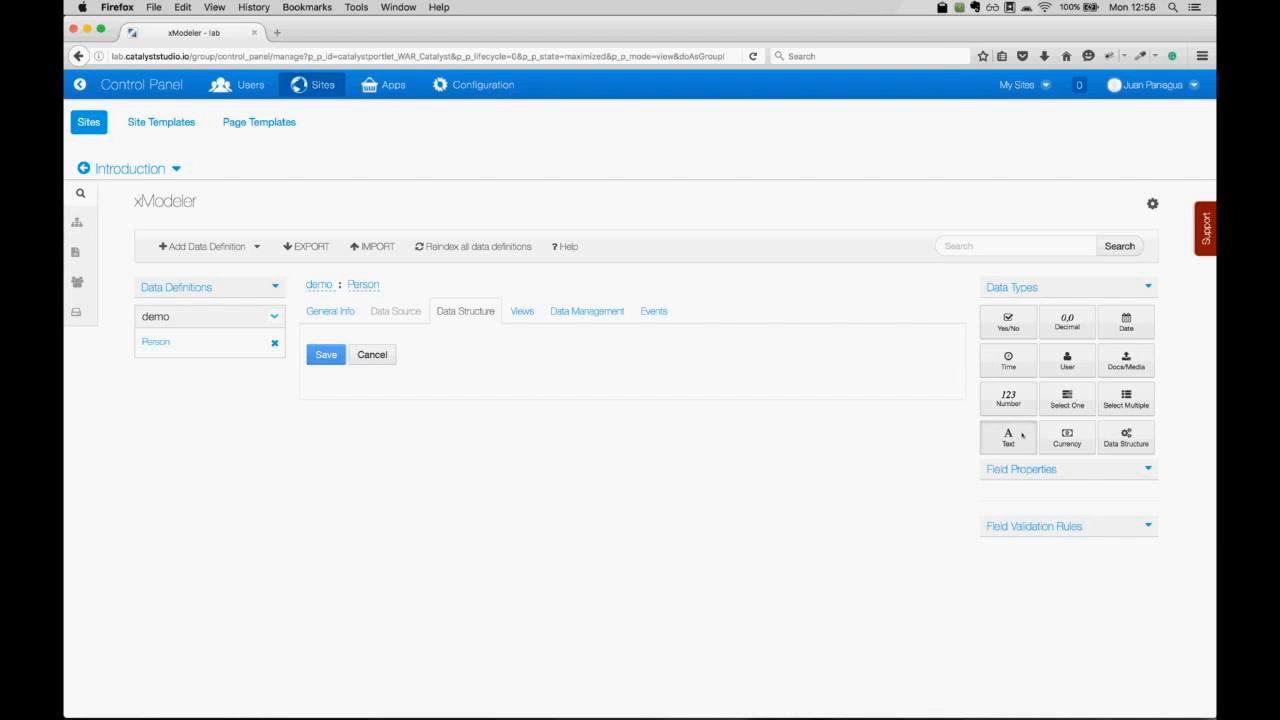
{"action": "left_click", "coordinate": [397, 388]}
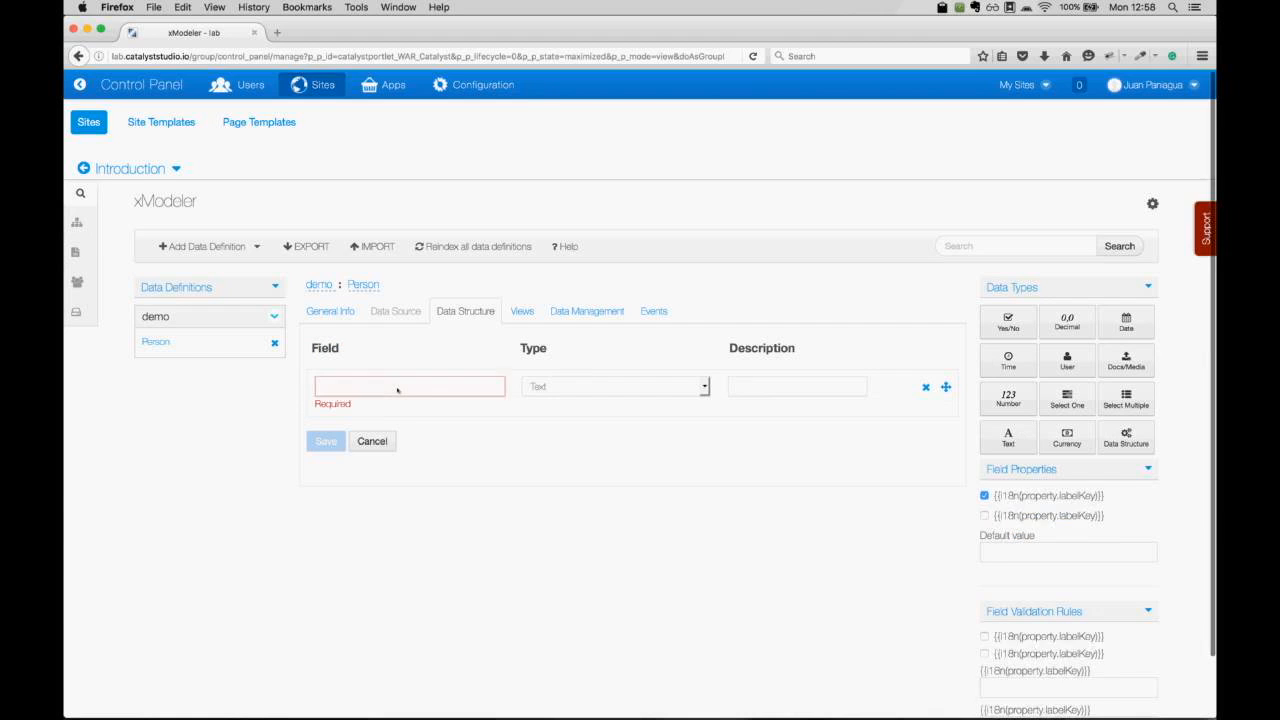
{"action": "type", "text": "name"}
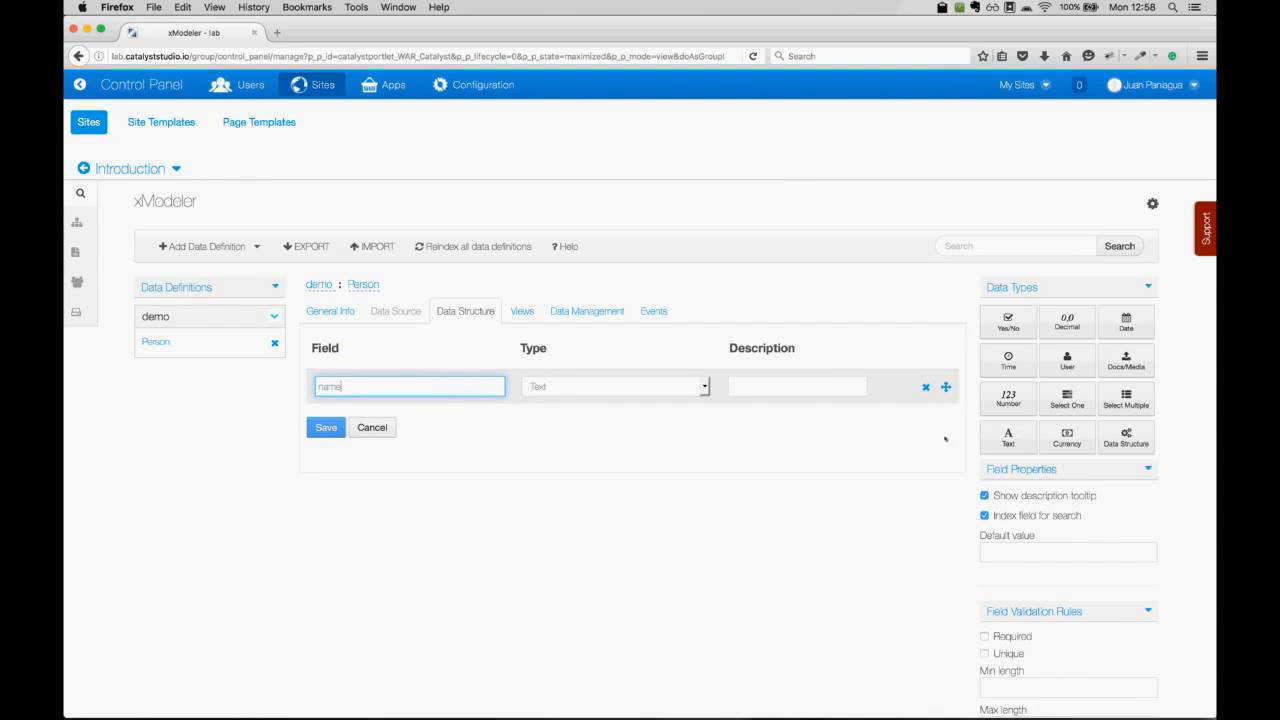
{"action": "left_click", "coordinate": [1009, 438]}
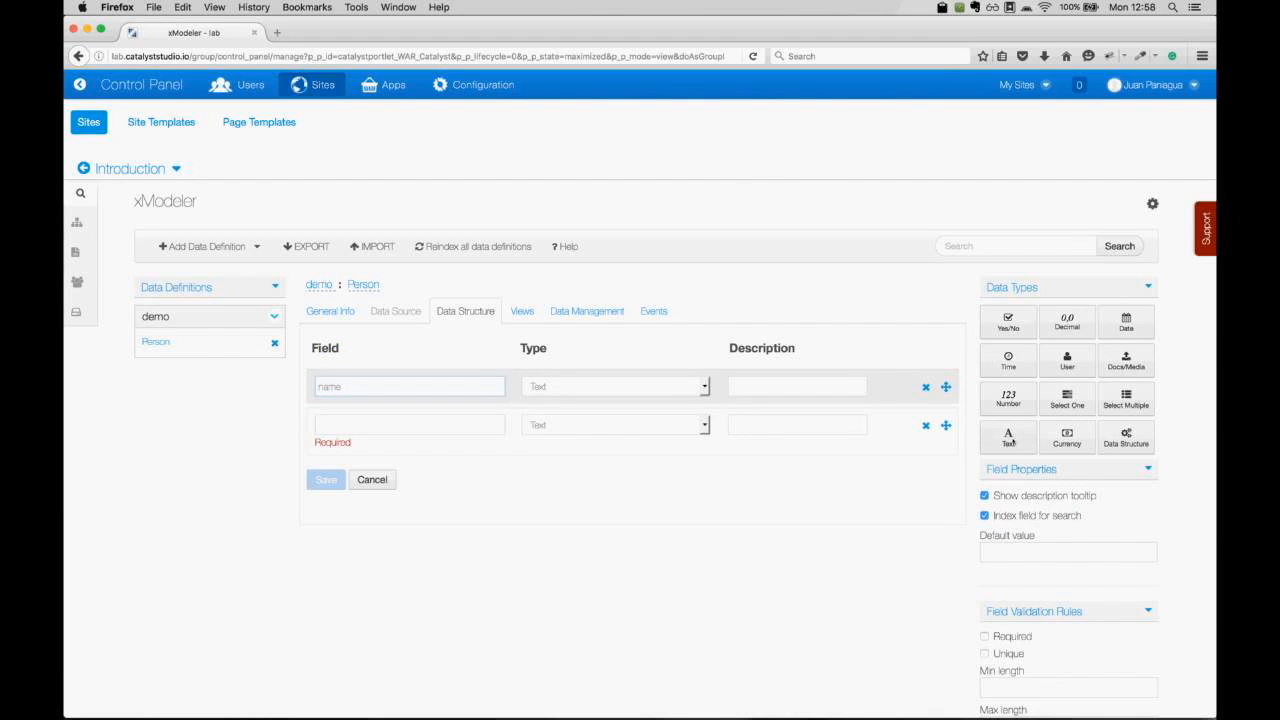
{"action": "left_click", "coordinate": [392, 424]}
{"action": "type", "text": "lastName"}
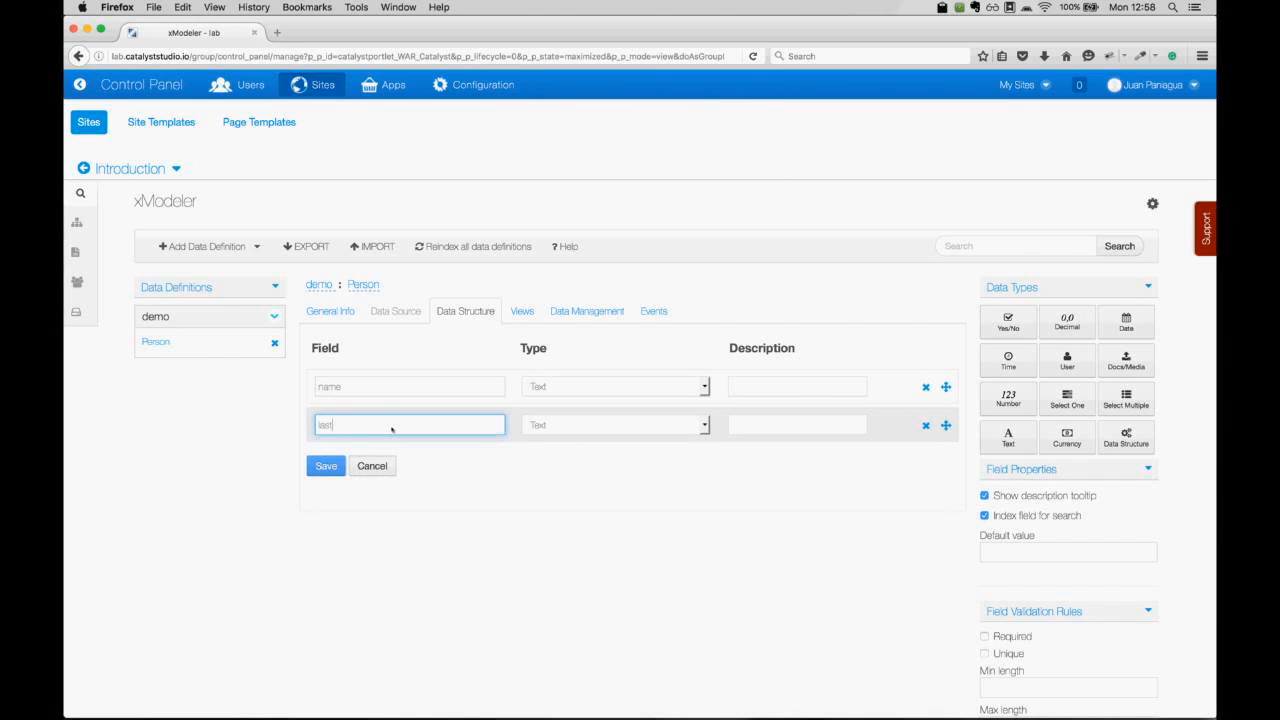
{"action": "left_click", "coordinate": [358, 388]}
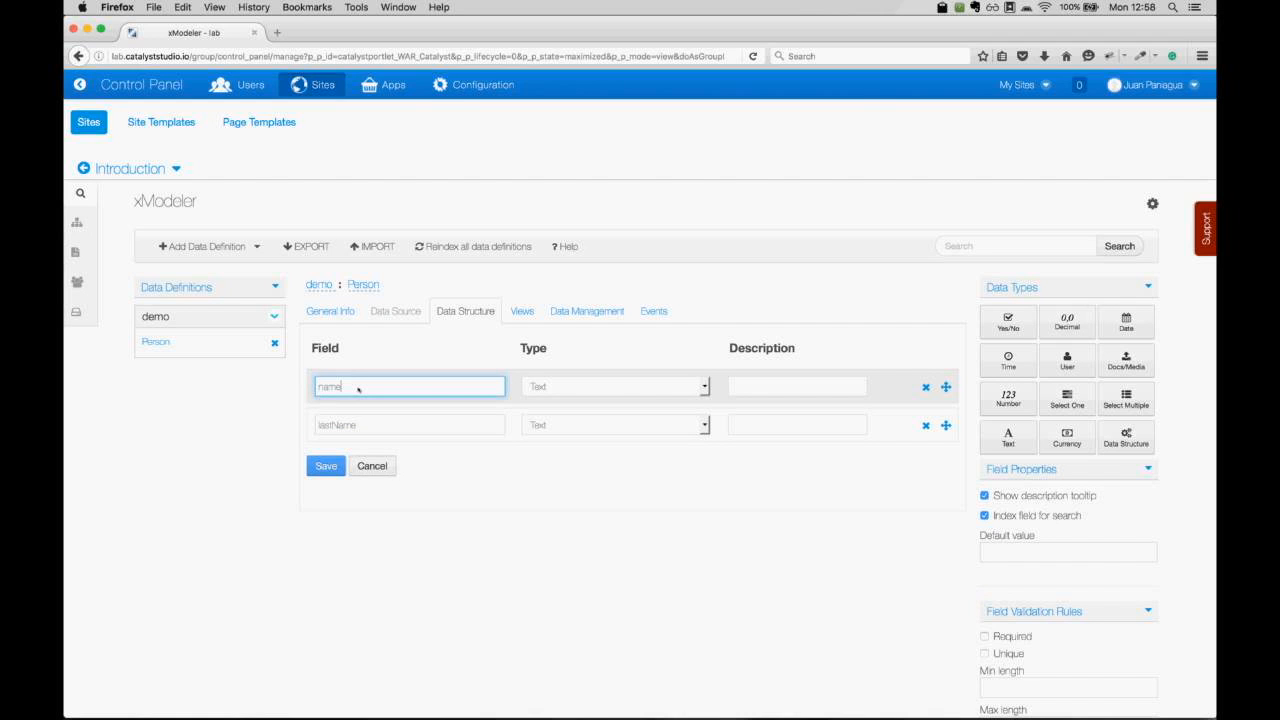
{"action": "key", "text": "Home"}
{"action": "type", "text": "first"}
{"action": "key", "text": "Delete"}
{"action": "type", "text": "N"}
Add a Date field named birthdate and save the Person data structure.
{"action": "left_click", "coordinate": [1137, 329]}
{"action": "left_click", "coordinate": [430, 467]}
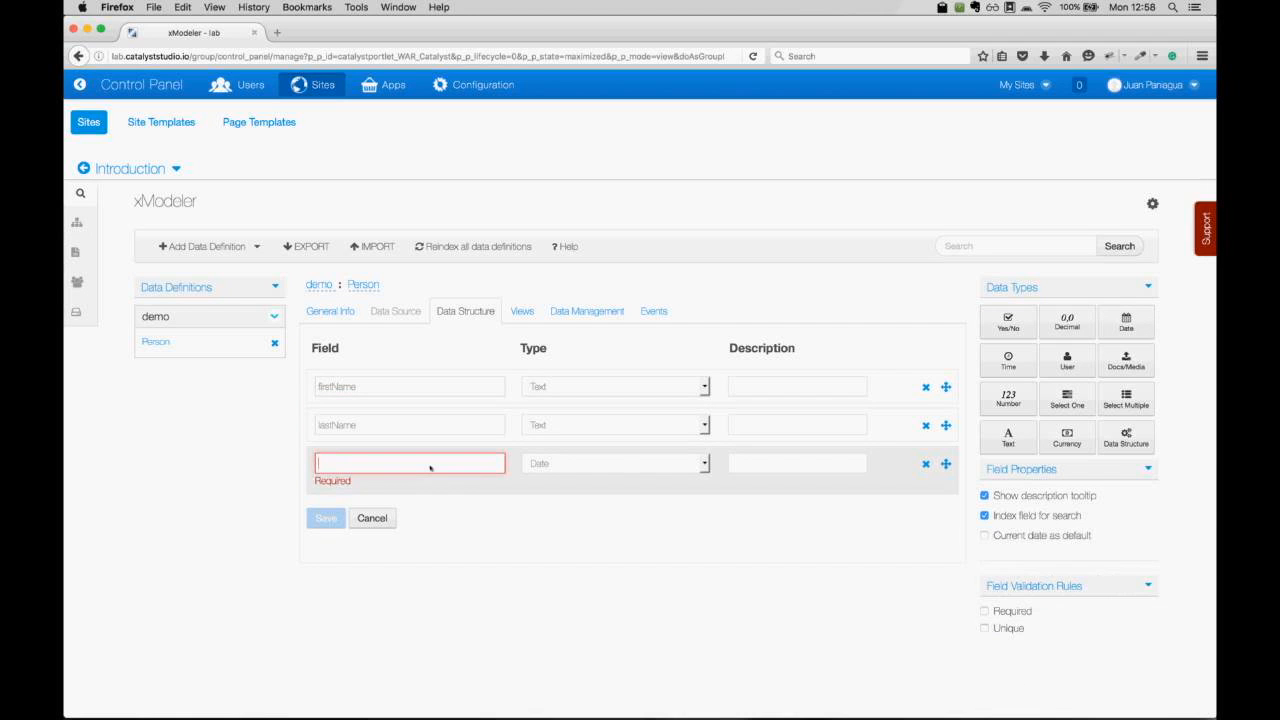
{"action": "type", "text": "bir"}
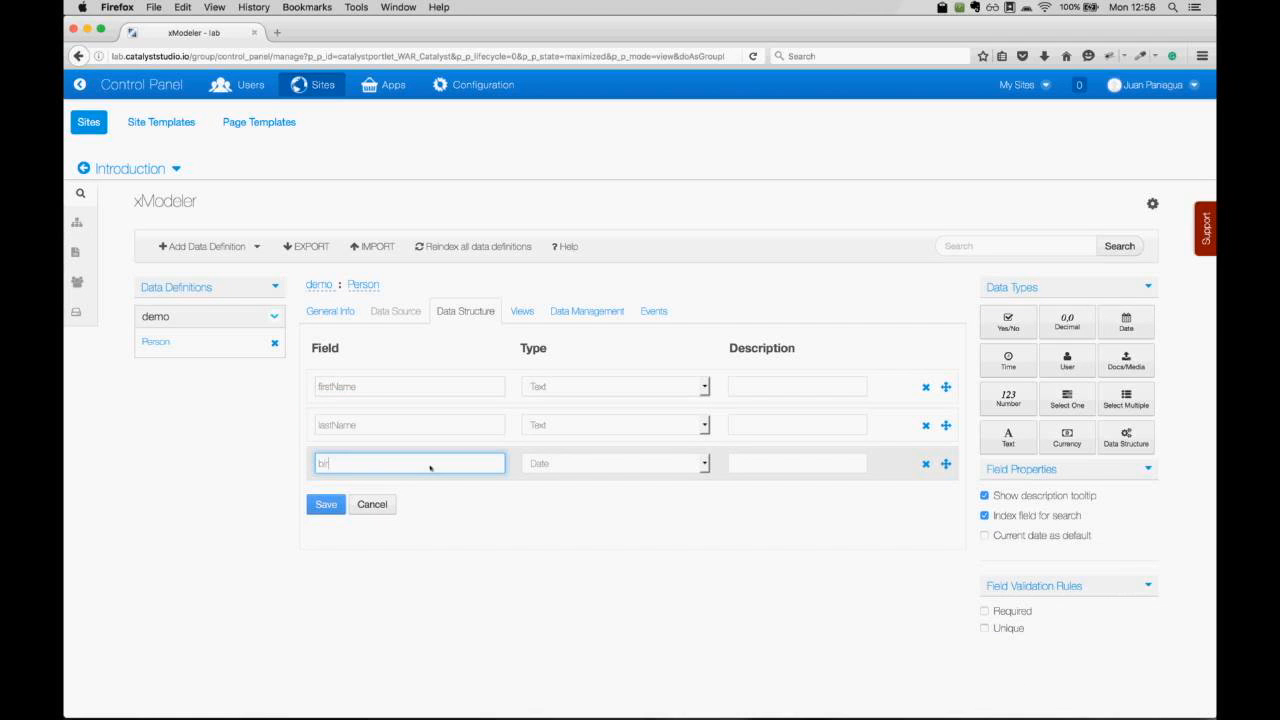
{"action": "type", "text": "thdate"}
{"action": "left_click", "coordinate": [318, 501]}
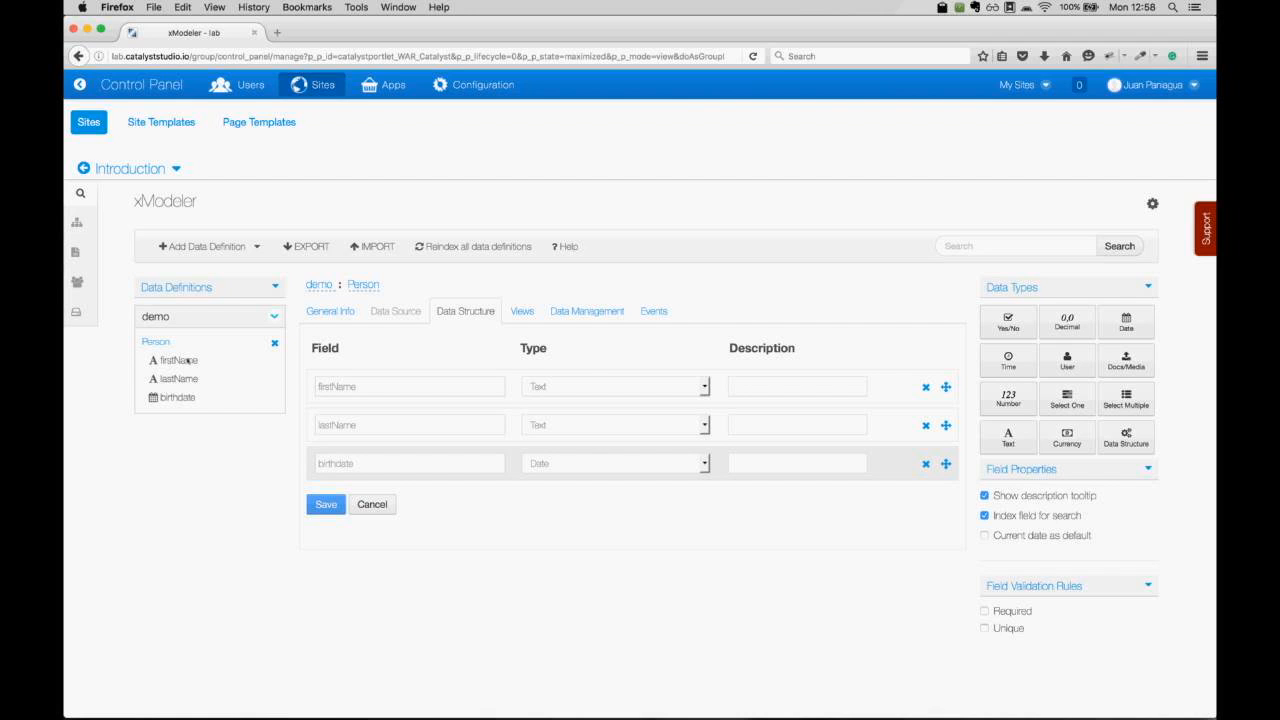
Open the Person Views tab and read the Tables info tooltip.
{"action": "left_click", "coordinate": [527, 312]}
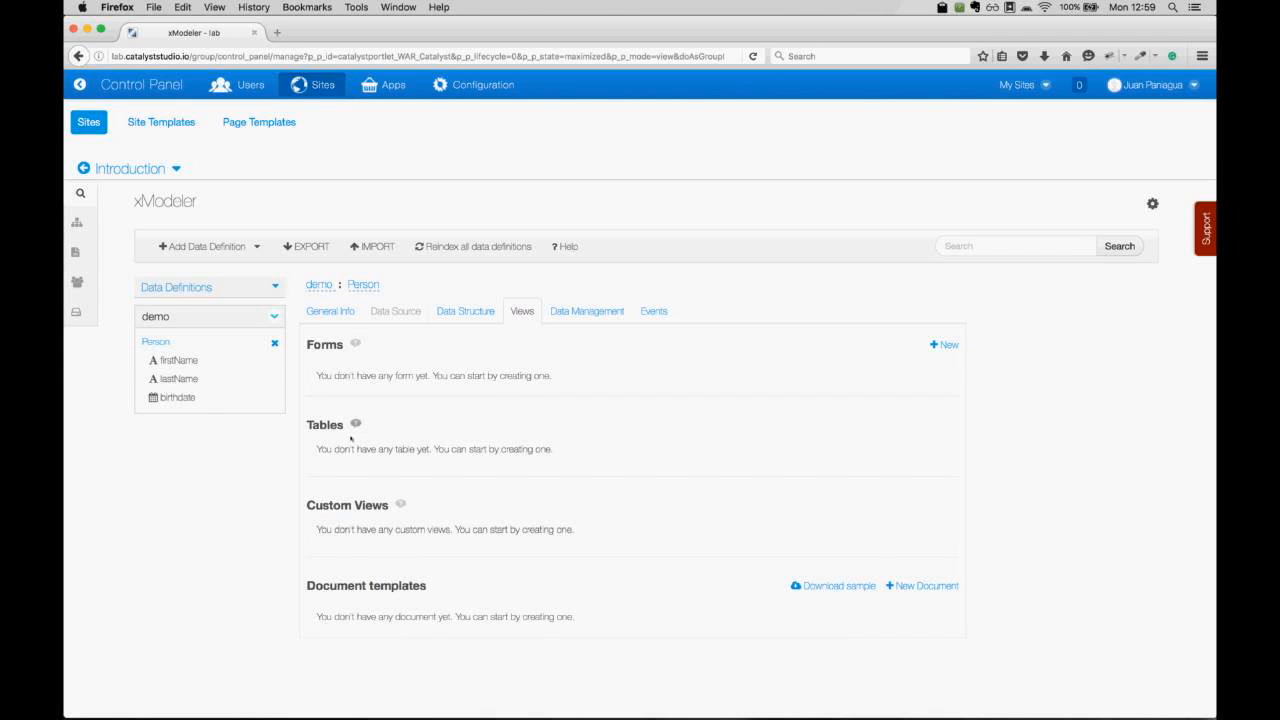
{"action": "mouse_move", "coordinate": [355, 424]}
Glance at Person's Data Management page, then open its Events tab.
{"action": "left_click", "coordinate": [600, 312]}
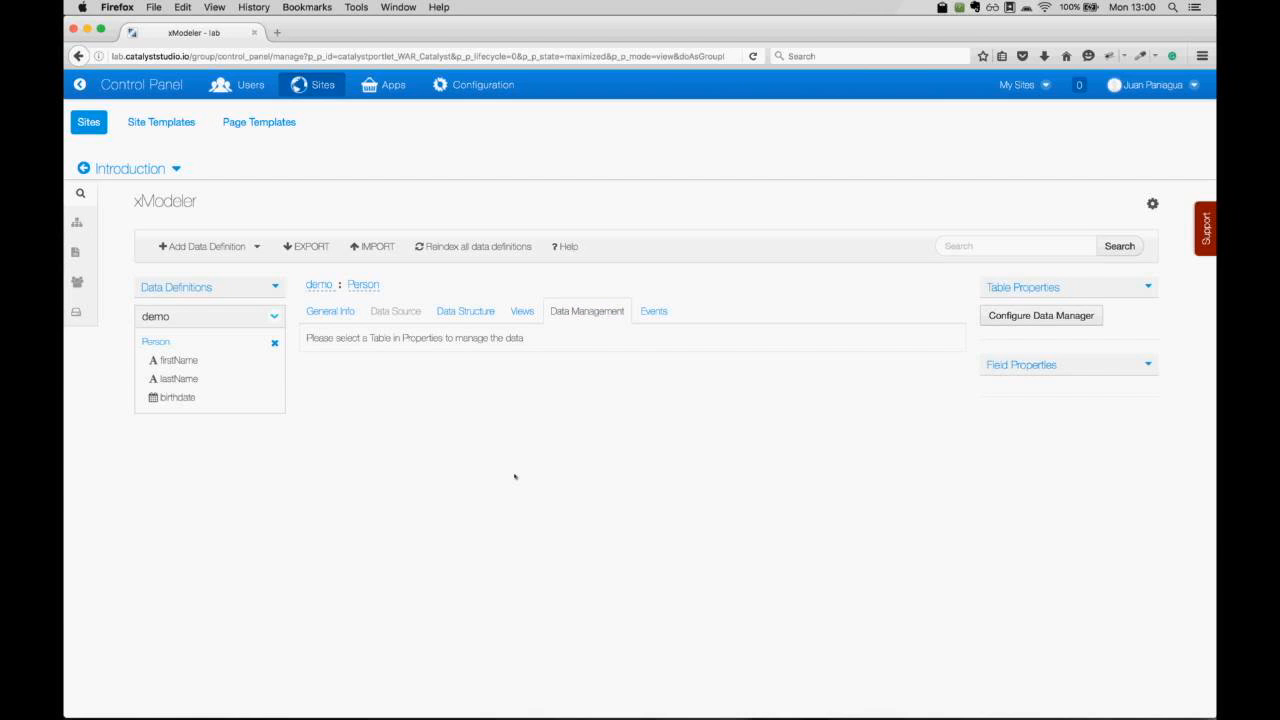
{"action": "left_click", "coordinate": [654, 311]}
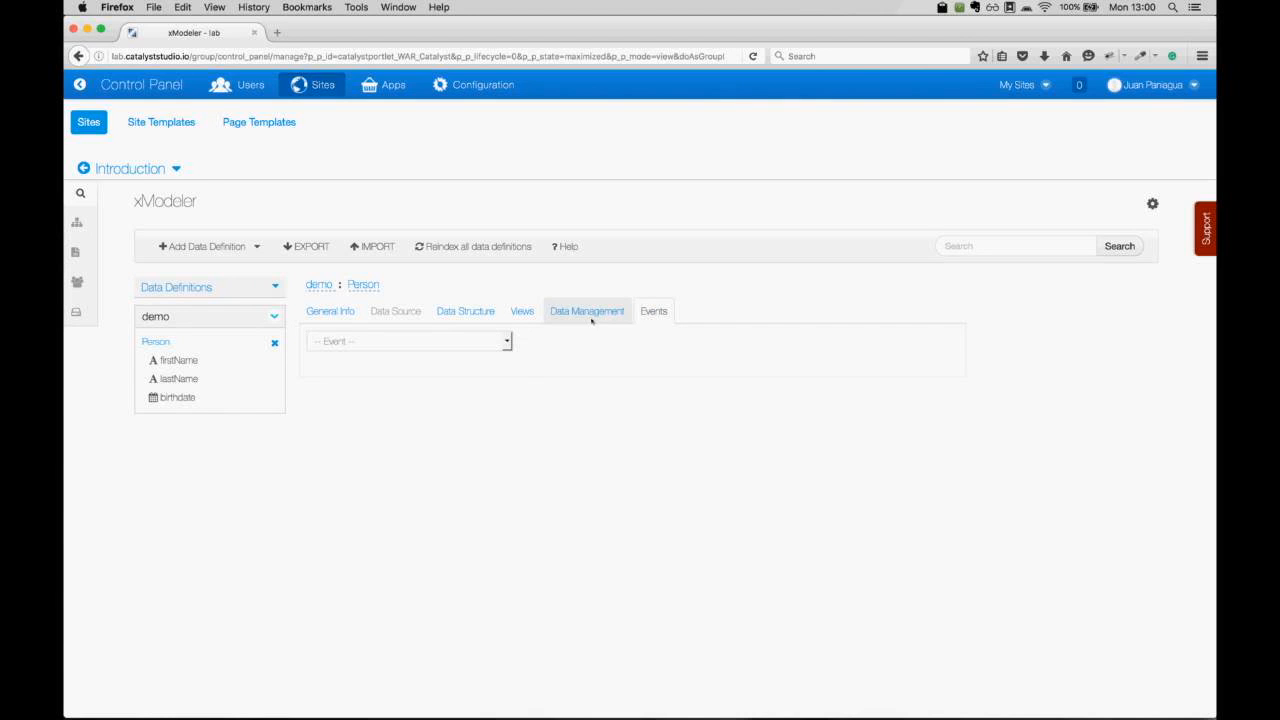
Load the beforeInsert event template, add blank lines after its code, and return to Views.
{"action": "left_click", "coordinate": [507, 342]}
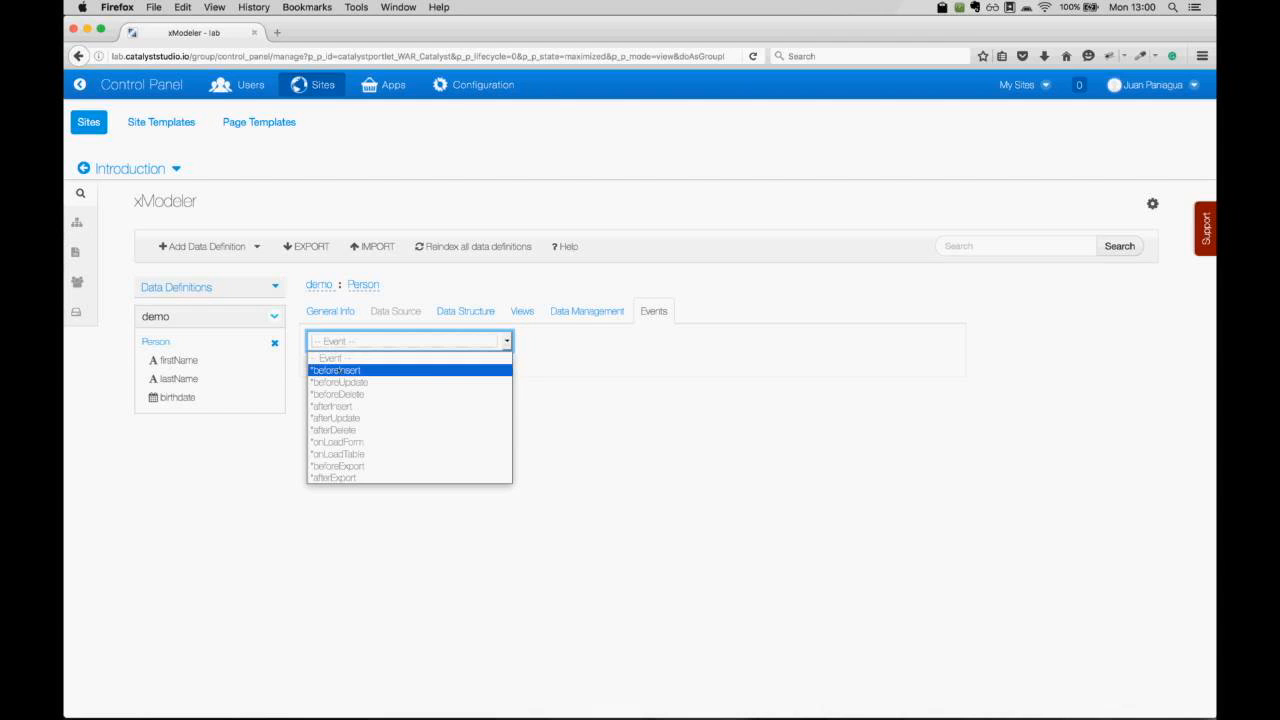
{"action": "left_click", "coordinate": [345, 370]}
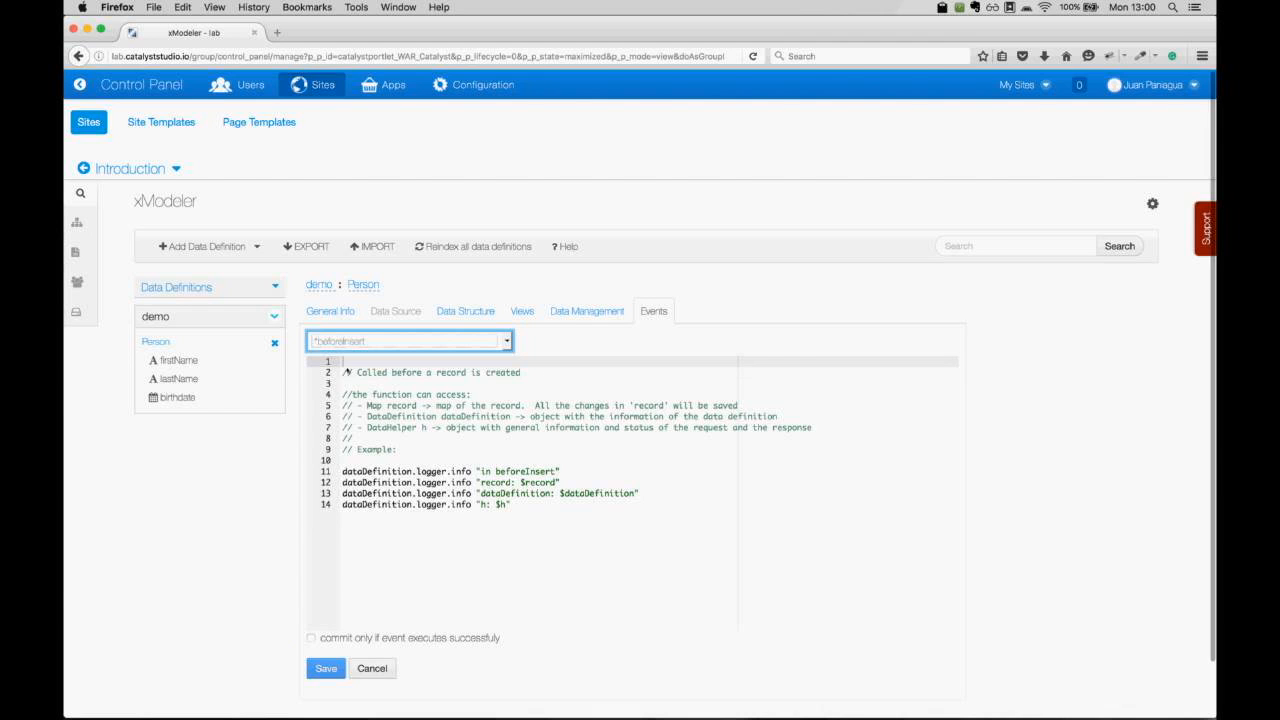
{"action": "left_click", "coordinate": [546, 520]}
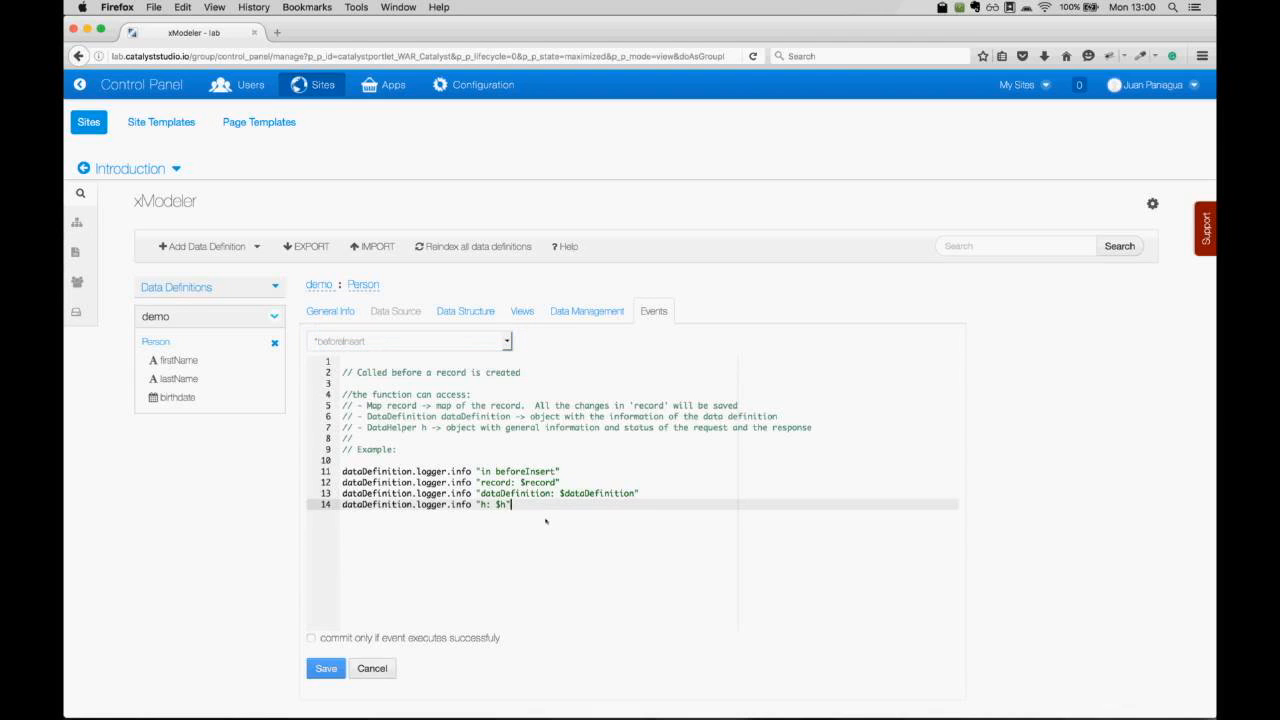
{"action": "key", "text": "Return"}
{"action": "key", "text": "Return"}
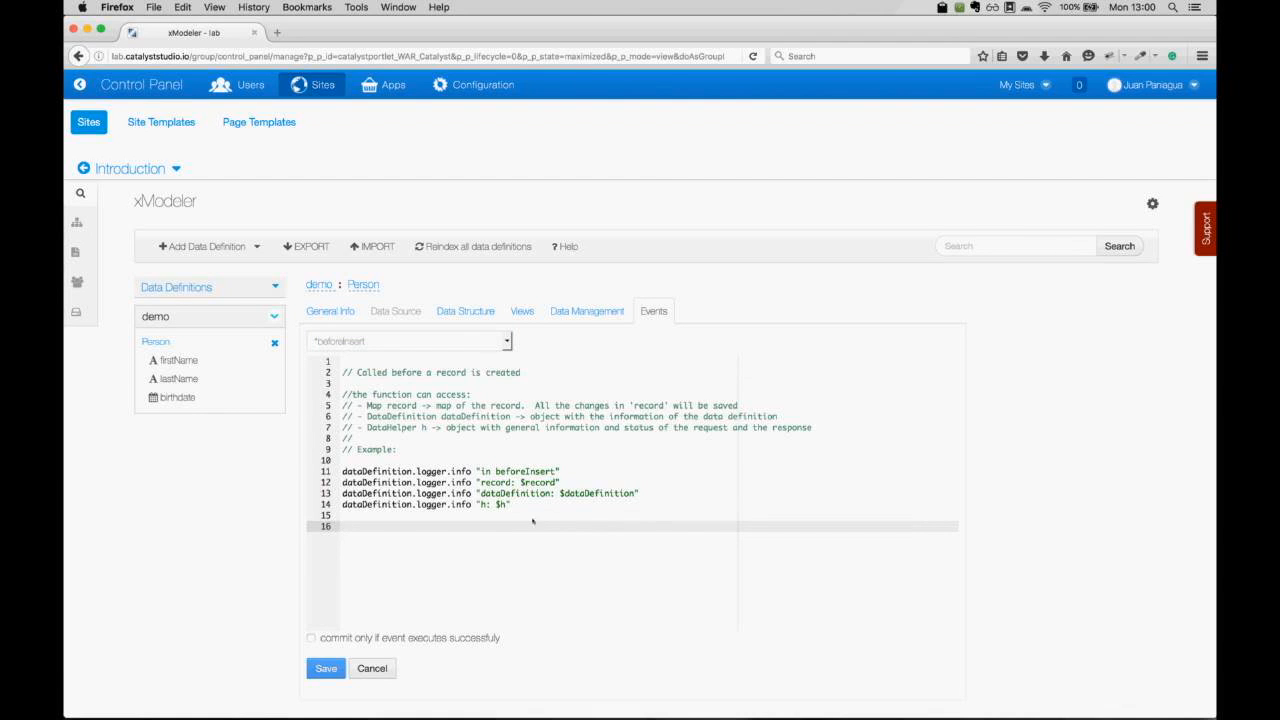
{"action": "left_click", "coordinate": [522, 311]}
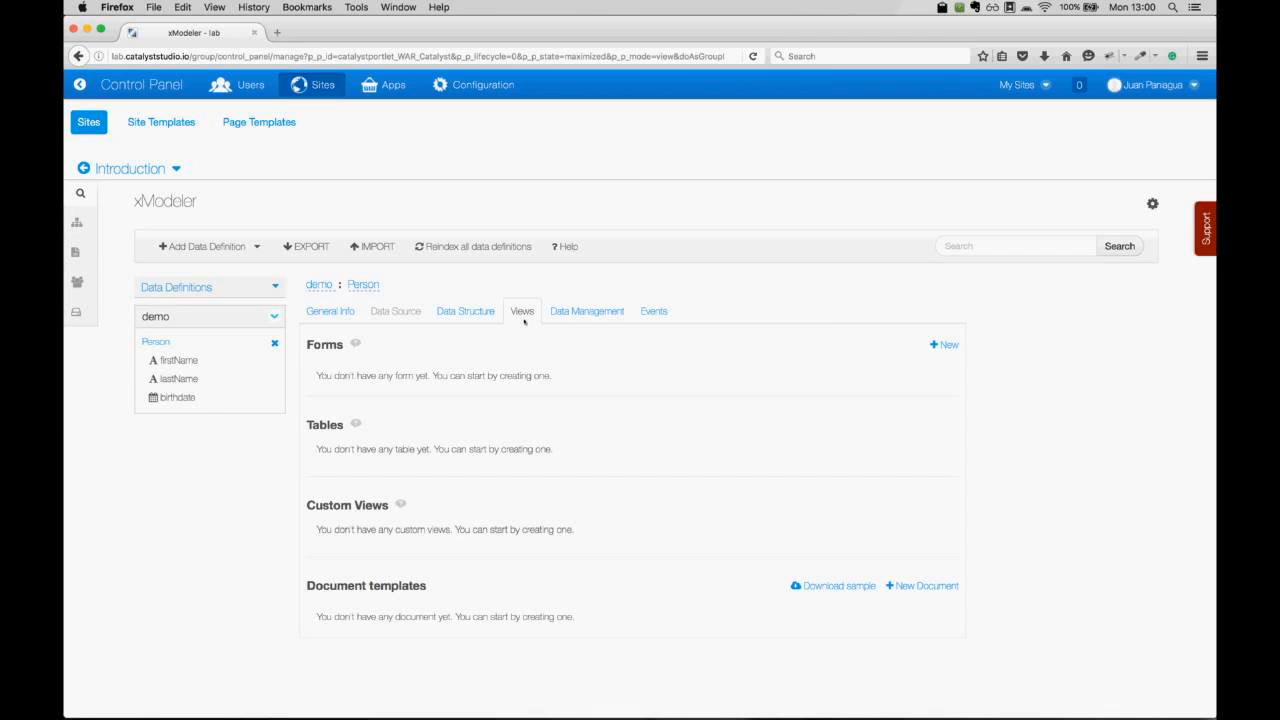
Create a new form view named 'New Person'.
{"action": "left_click", "coordinate": [944, 345]}
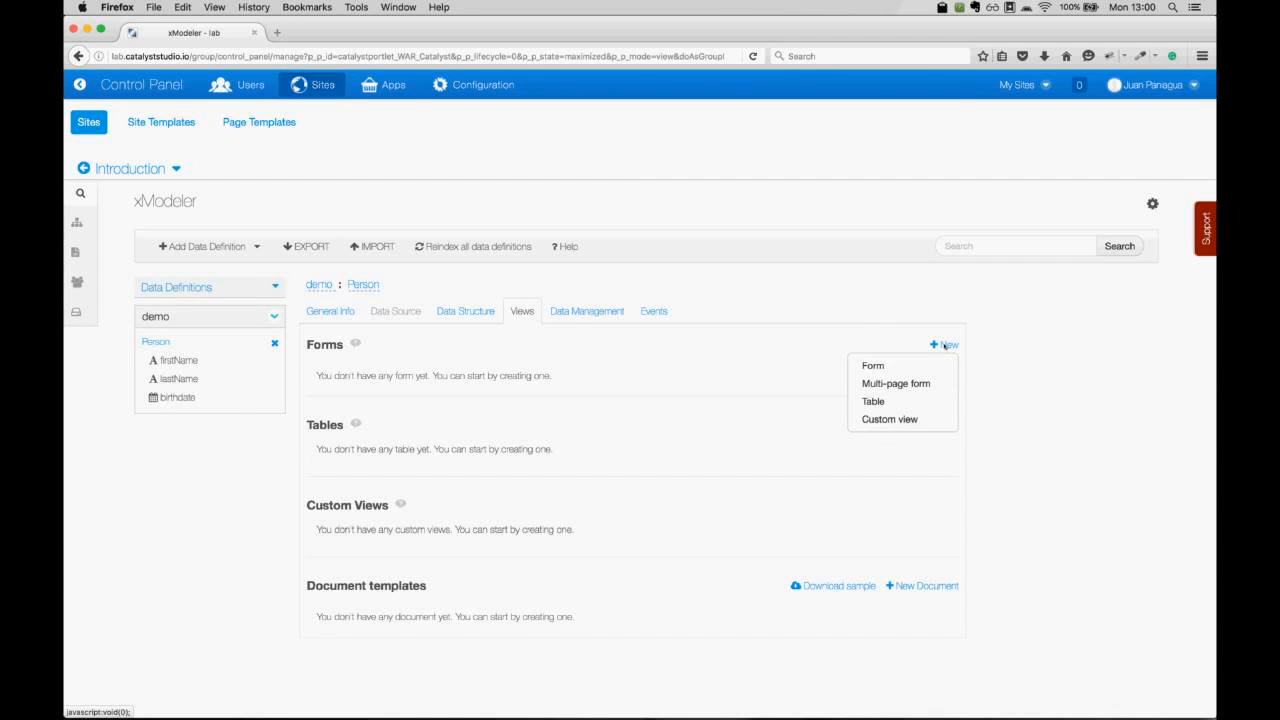
{"action": "left_click", "coordinate": [872, 368]}
{"action": "left_click", "coordinate": [560, 378]}
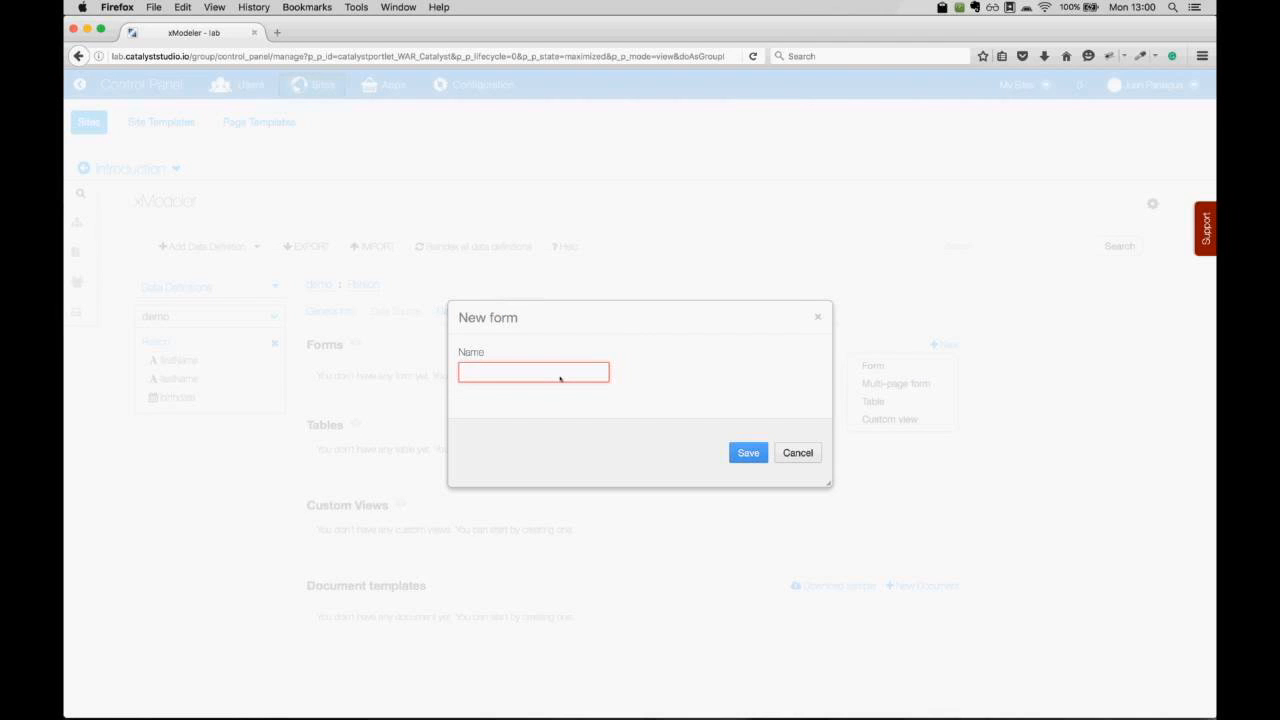
{"action": "type", "text": "New Person"}
{"action": "key", "text": "Return"}
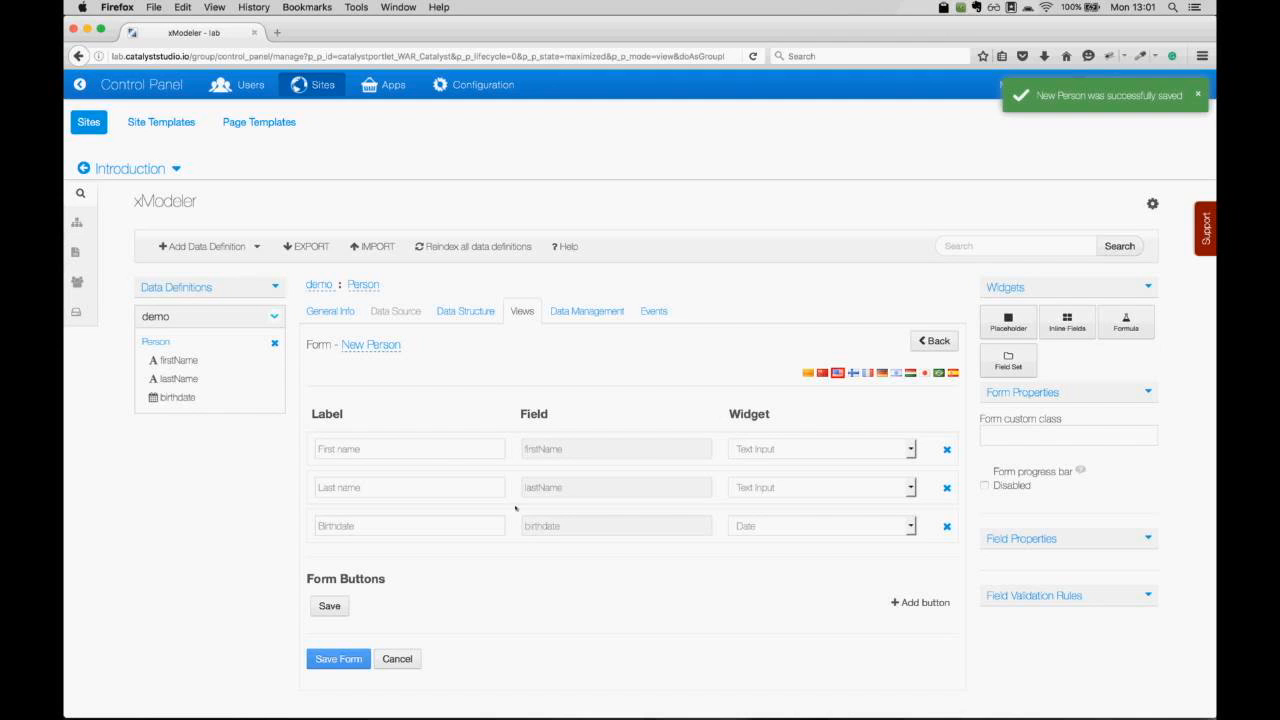
Check the First name widget options without changes and go back to the views overview.
{"action": "left_click", "coordinate": [473, 313]}
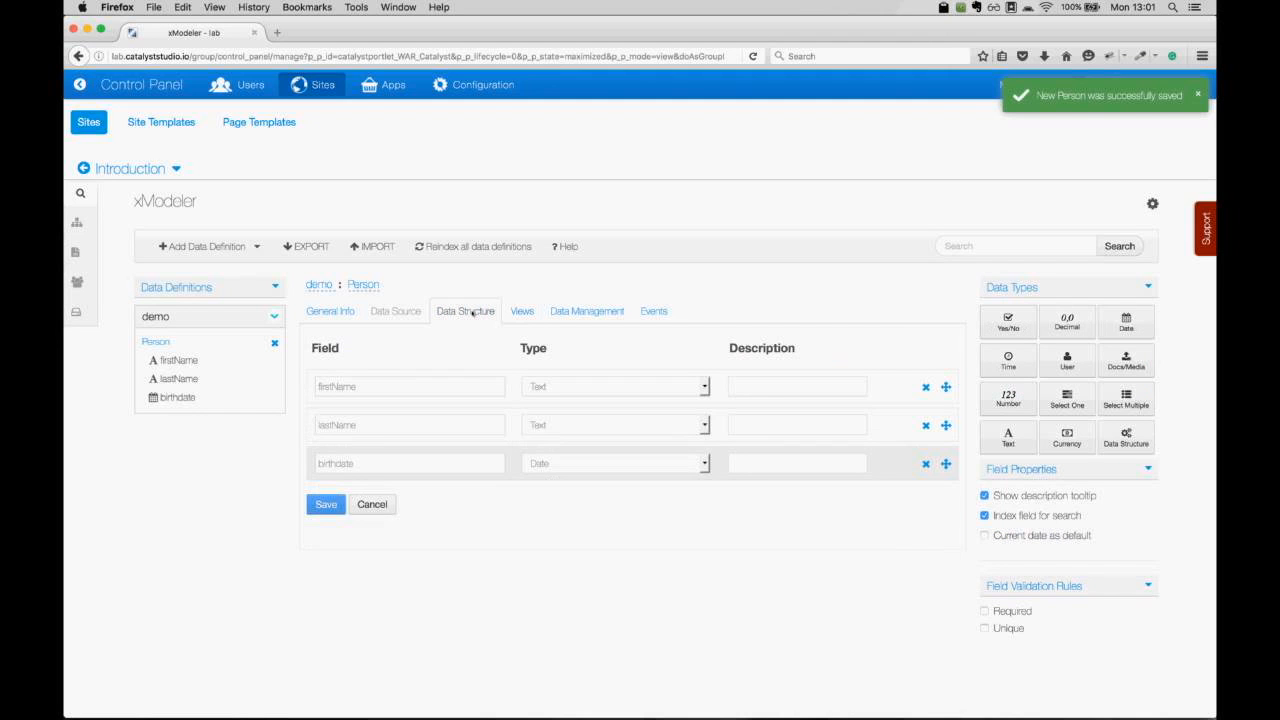
{"action": "left_click", "coordinate": [523, 312]}
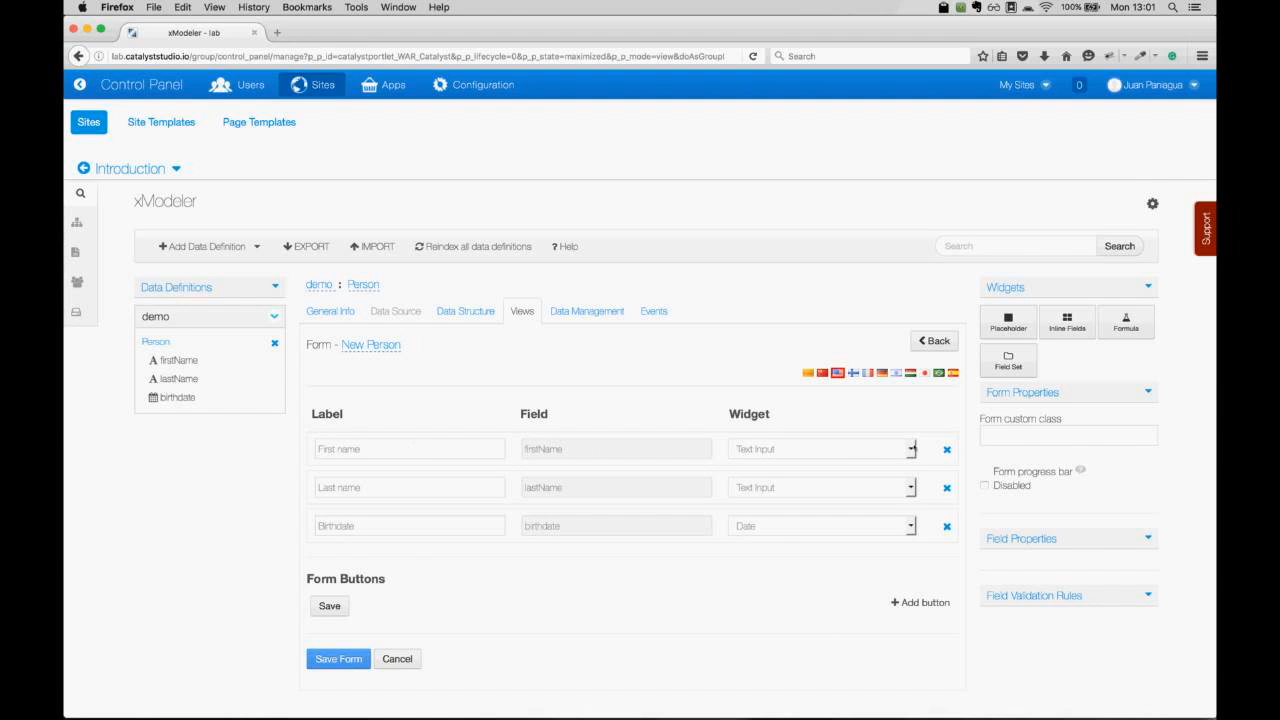
{"action": "left_click", "coordinate": [911, 449]}
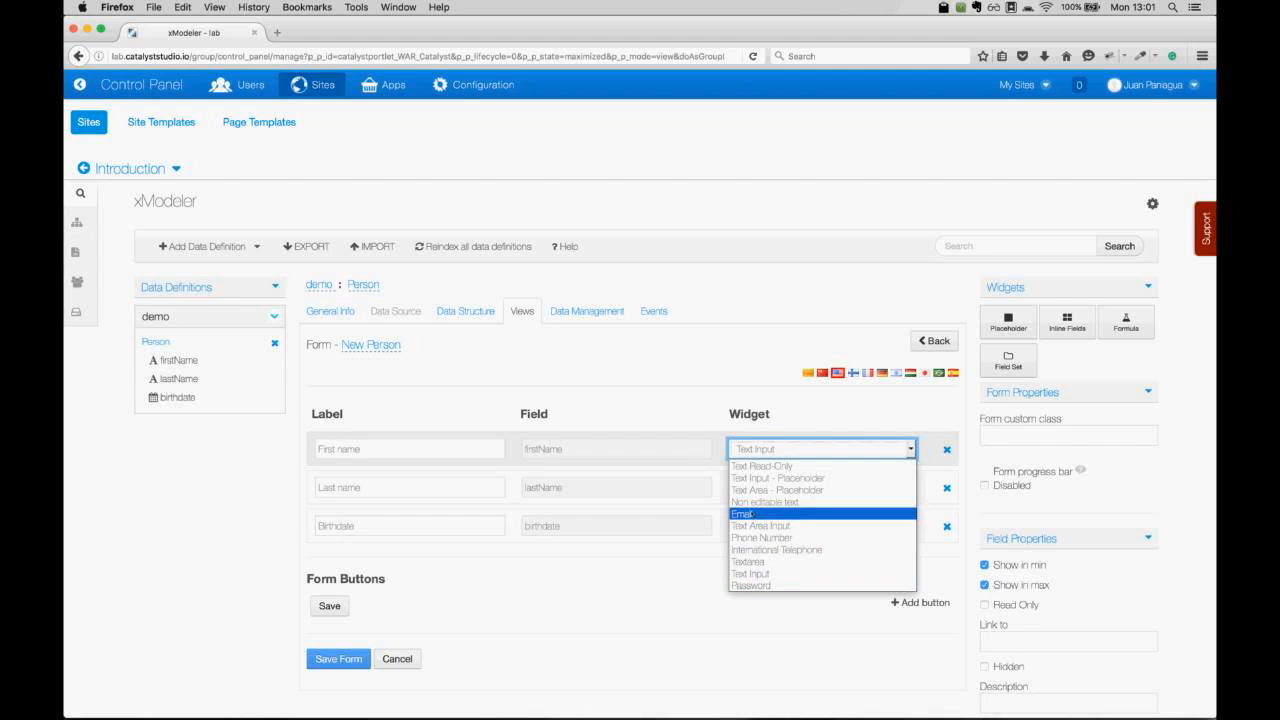
{"action": "left_click", "coordinate": [763, 450]}
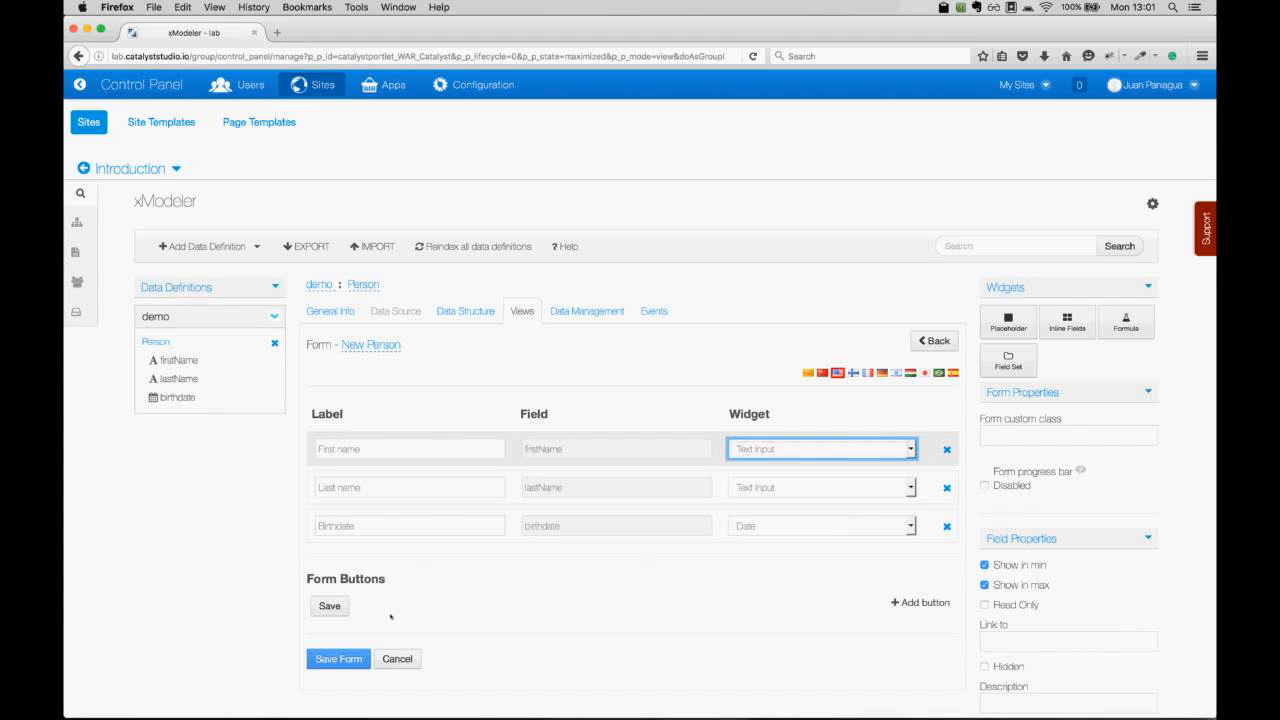
{"action": "left_click", "coordinate": [934, 340]}
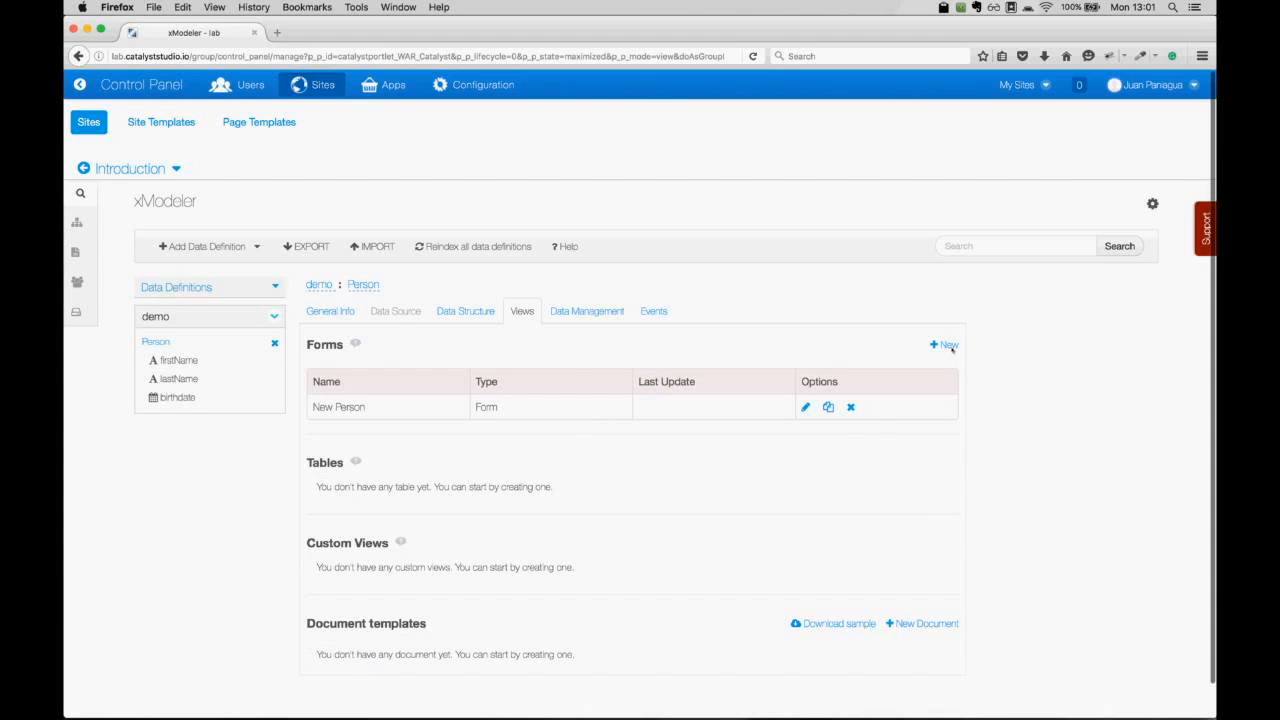
Create a new table view for Person named 'People'.
{"action": "left_click", "coordinate": [948, 345]}
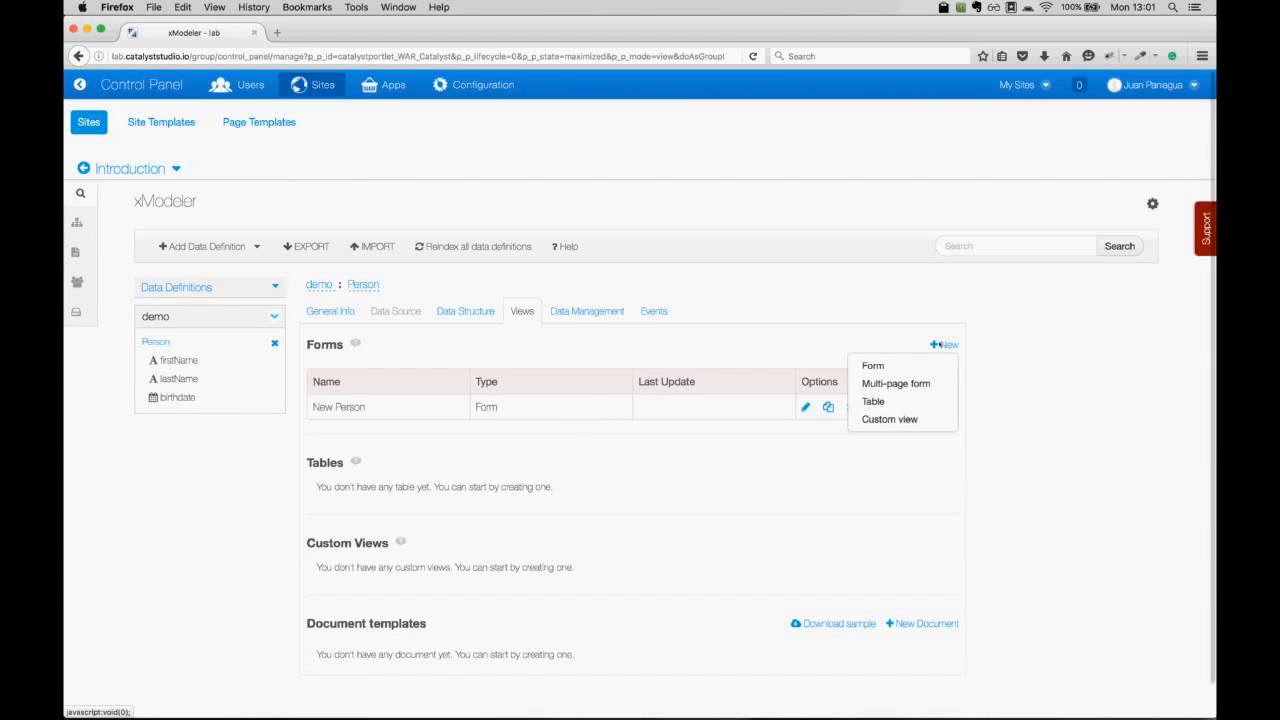
{"action": "left_click", "coordinate": [872, 400]}
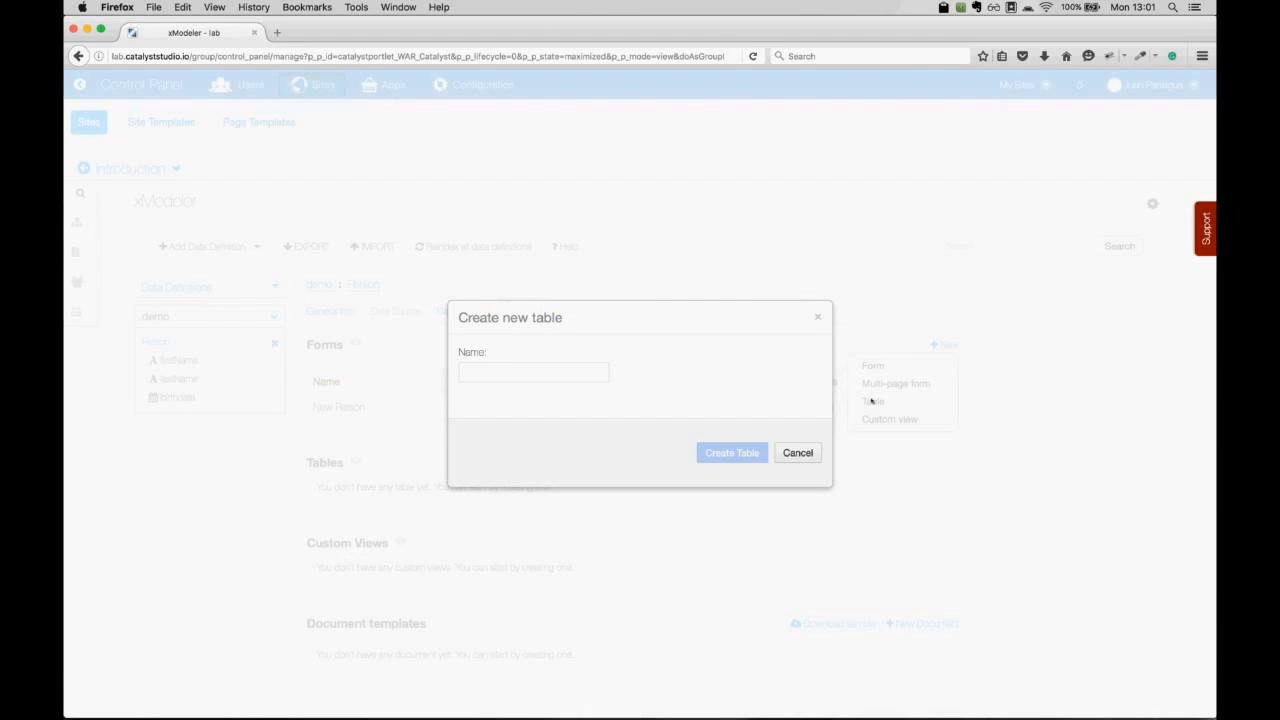
{"action": "left_click", "coordinate": [489, 369]}
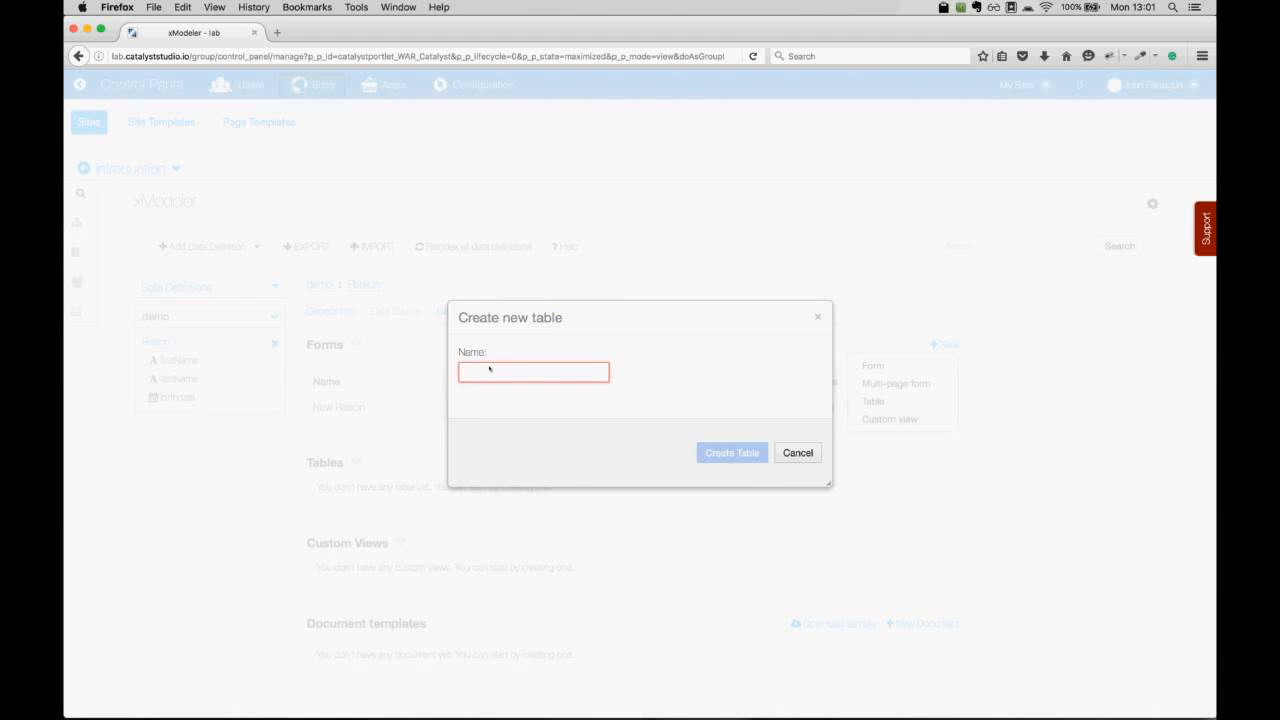
{"action": "type", "text": "P"}
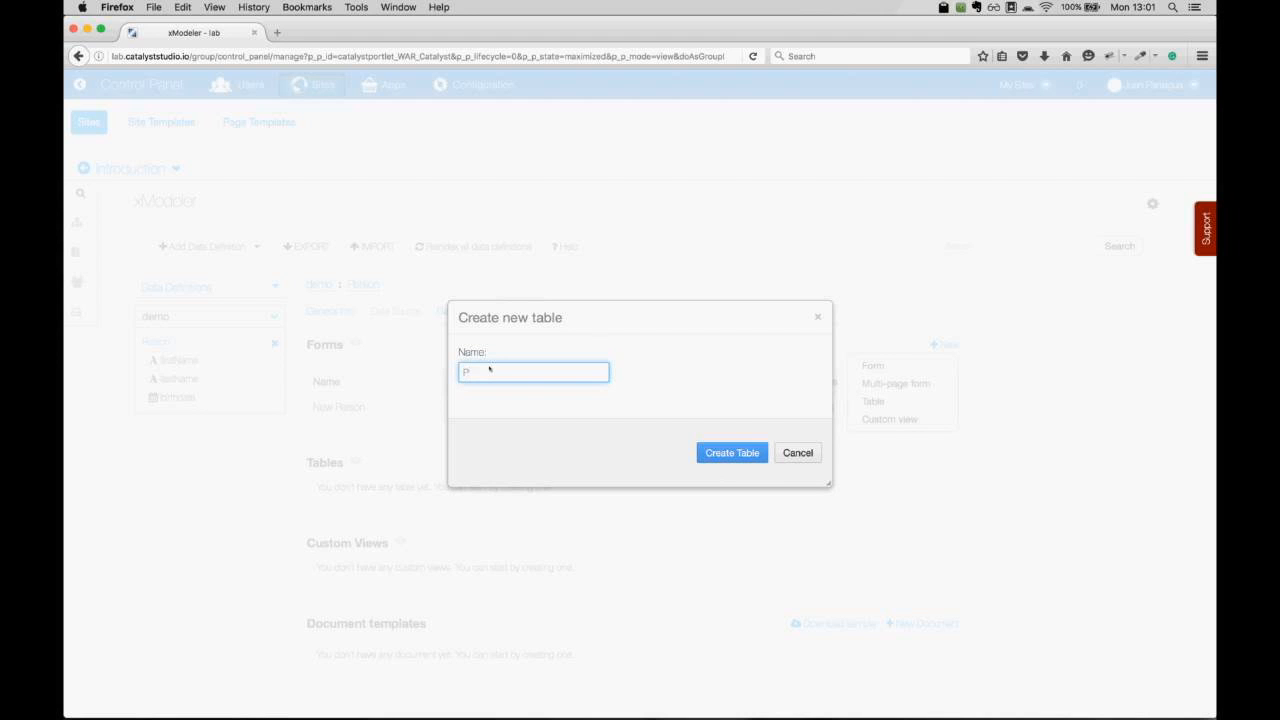
{"action": "type", "text": "eople"}
{"action": "left_click", "coordinate": [713, 453]}
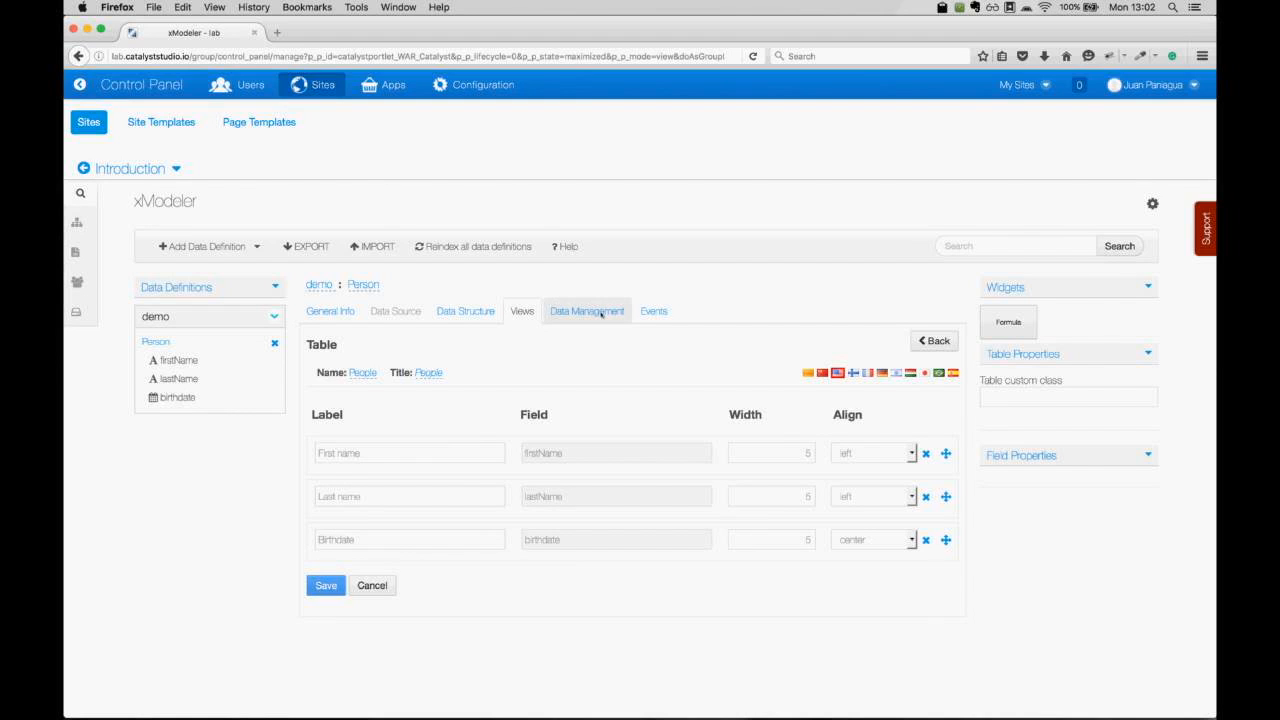
In Person's data manager configuration, select the People table for display.
{"action": "left_click", "coordinate": [601, 313]}
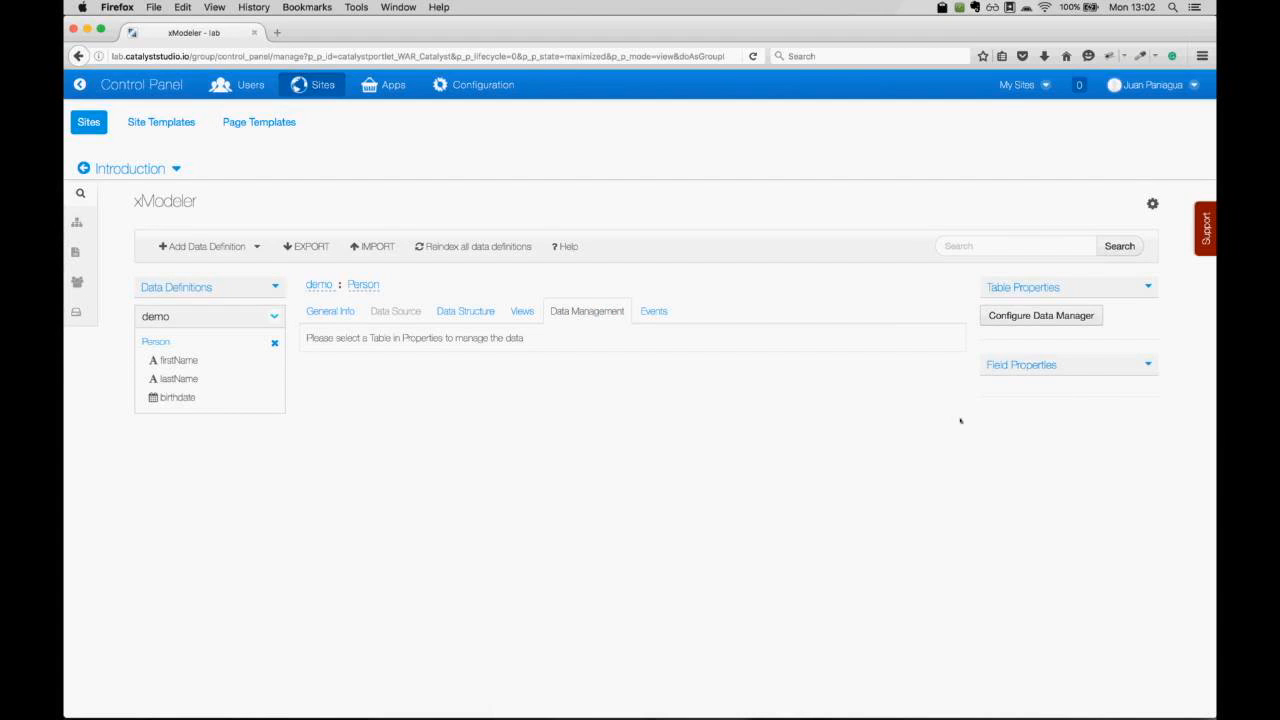
{"action": "left_click", "coordinate": [1078, 316]}
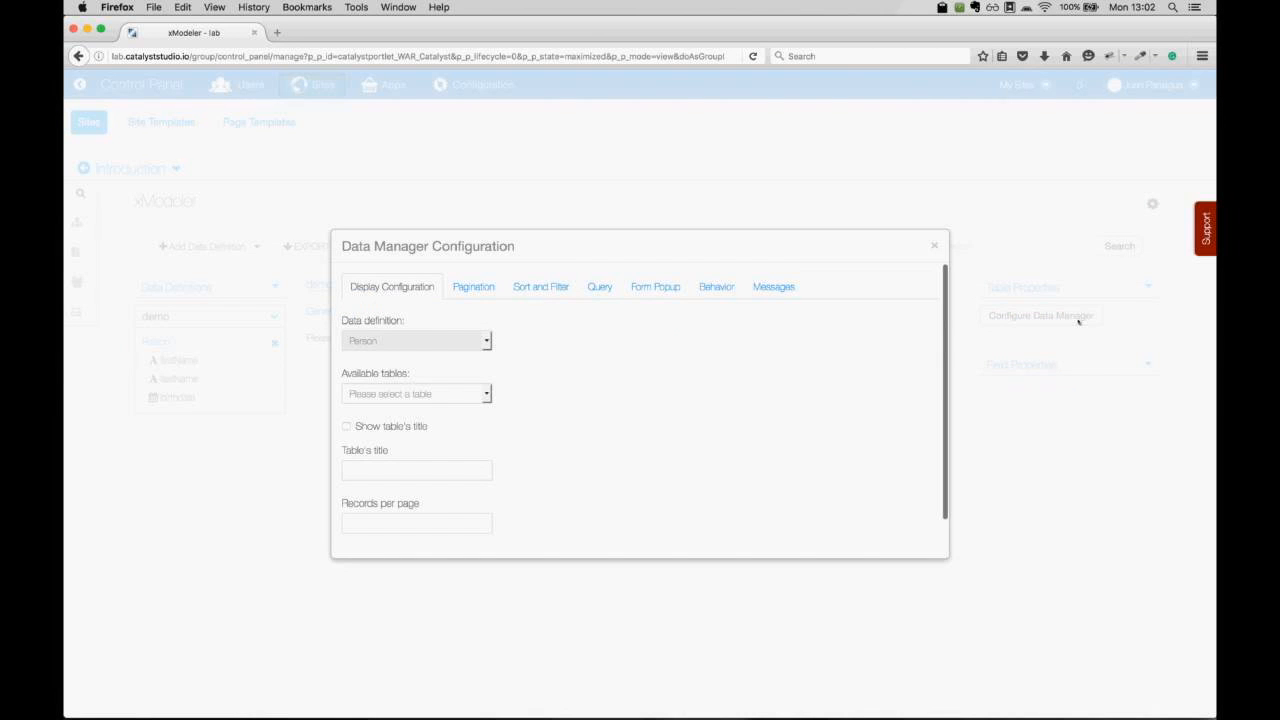
{"action": "scroll", "coordinate": [730, 504], "scroll_direction": "down", "scroll_amount": 1}
{"action": "left_click", "coordinate": [487, 395]}
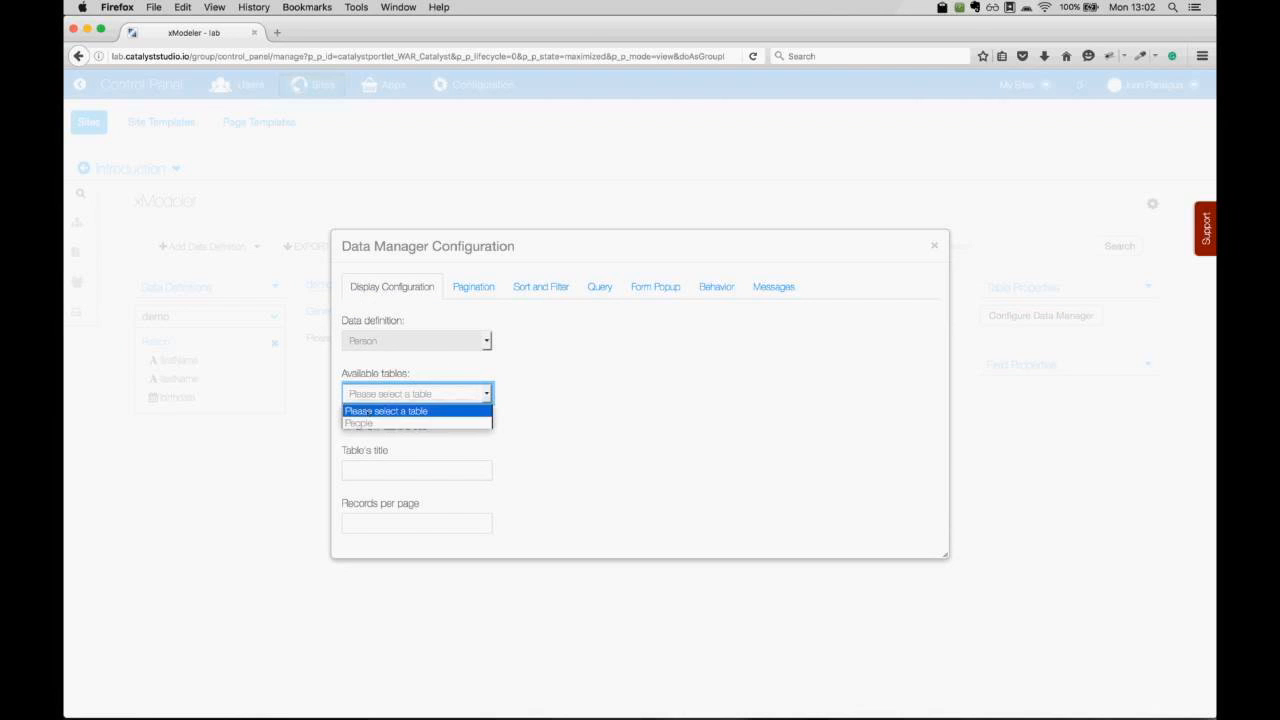
{"action": "left_click", "coordinate": [362, 424]}
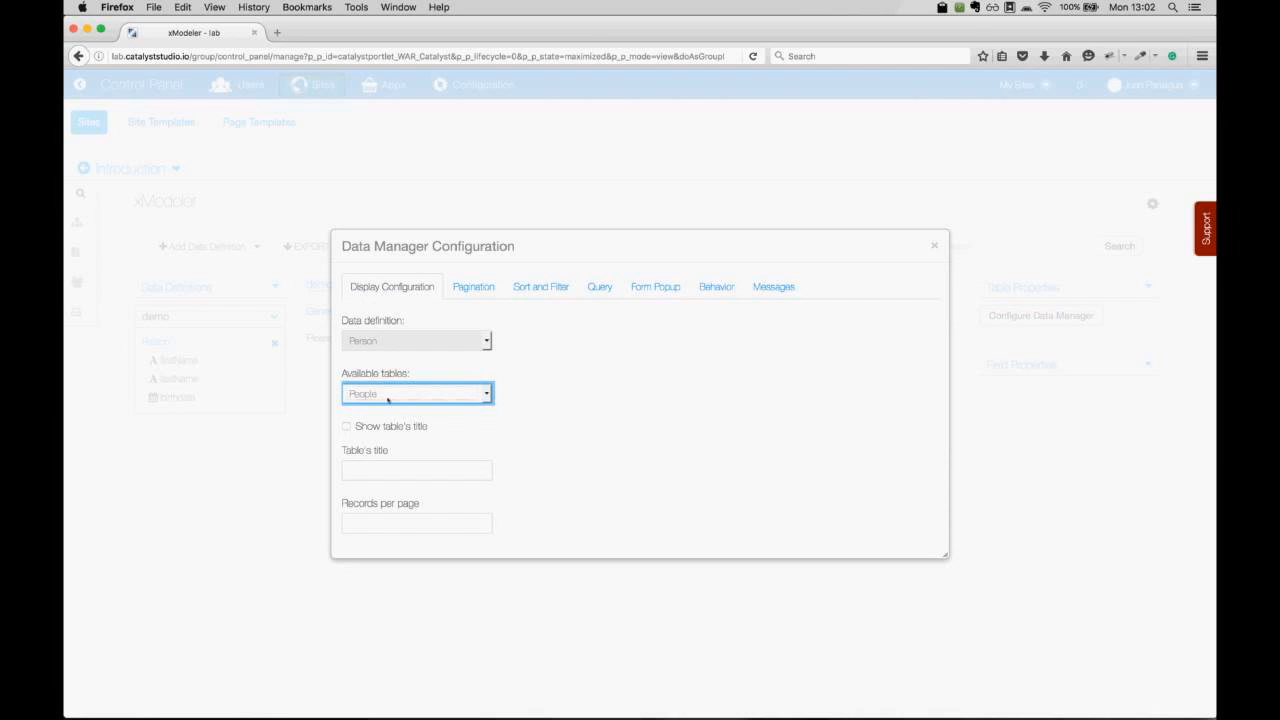
Set both the add and edit popup forms to New Person and save the preferences.
{"action": "left_click", "coordinate": [656, 289]}
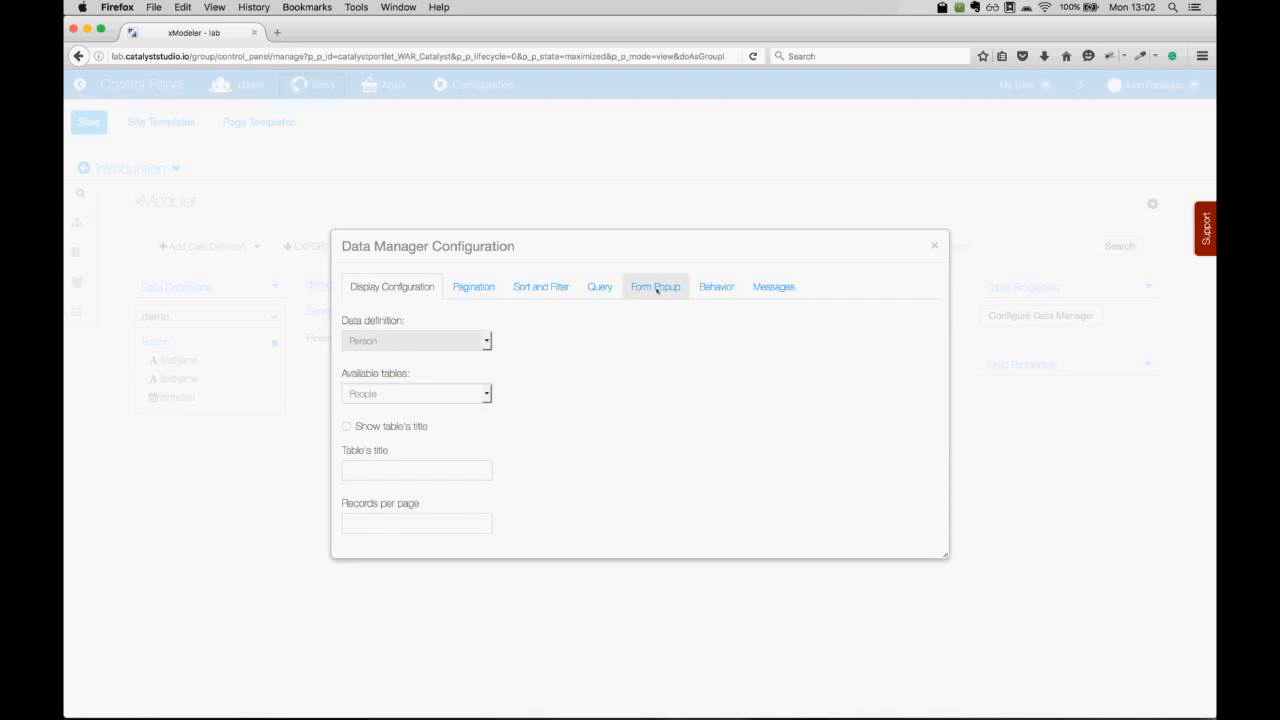
{"action": "left_click", "coordinate": [486, 376]}
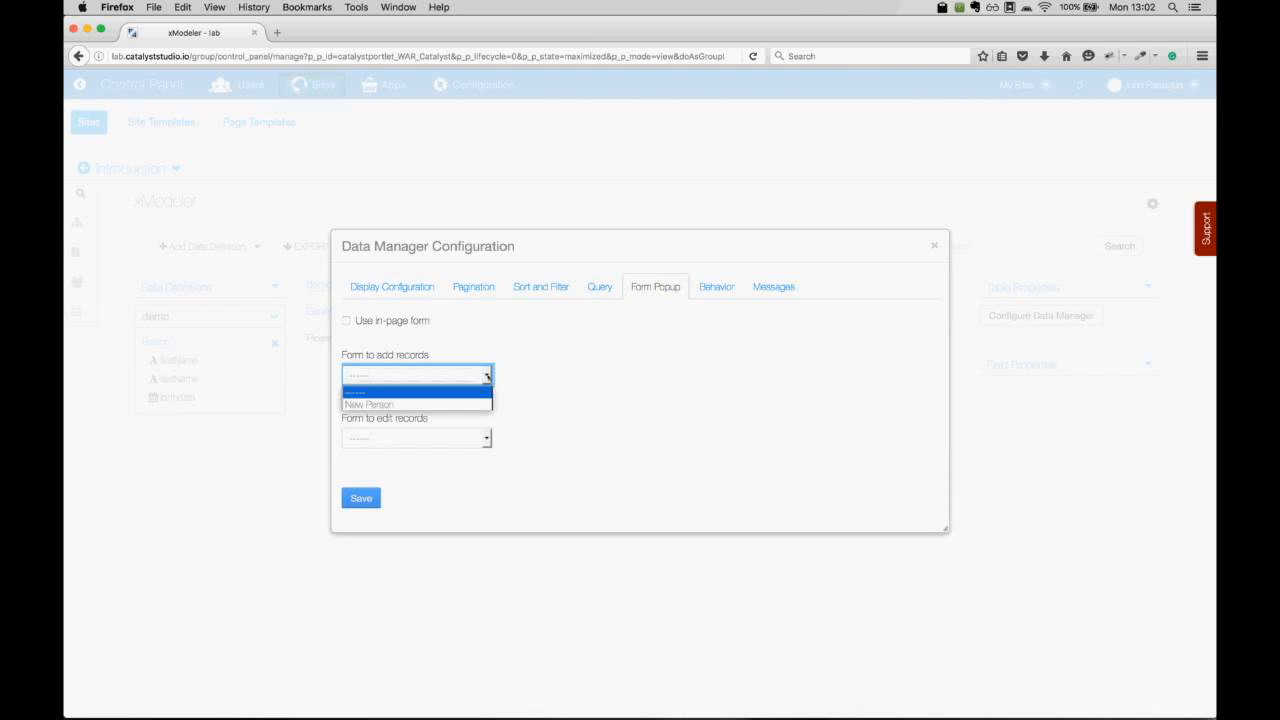
{"action": "left_click", "coordinate": [435, 404]}
{"action": "left_click", "coordinate": [487, 438]}
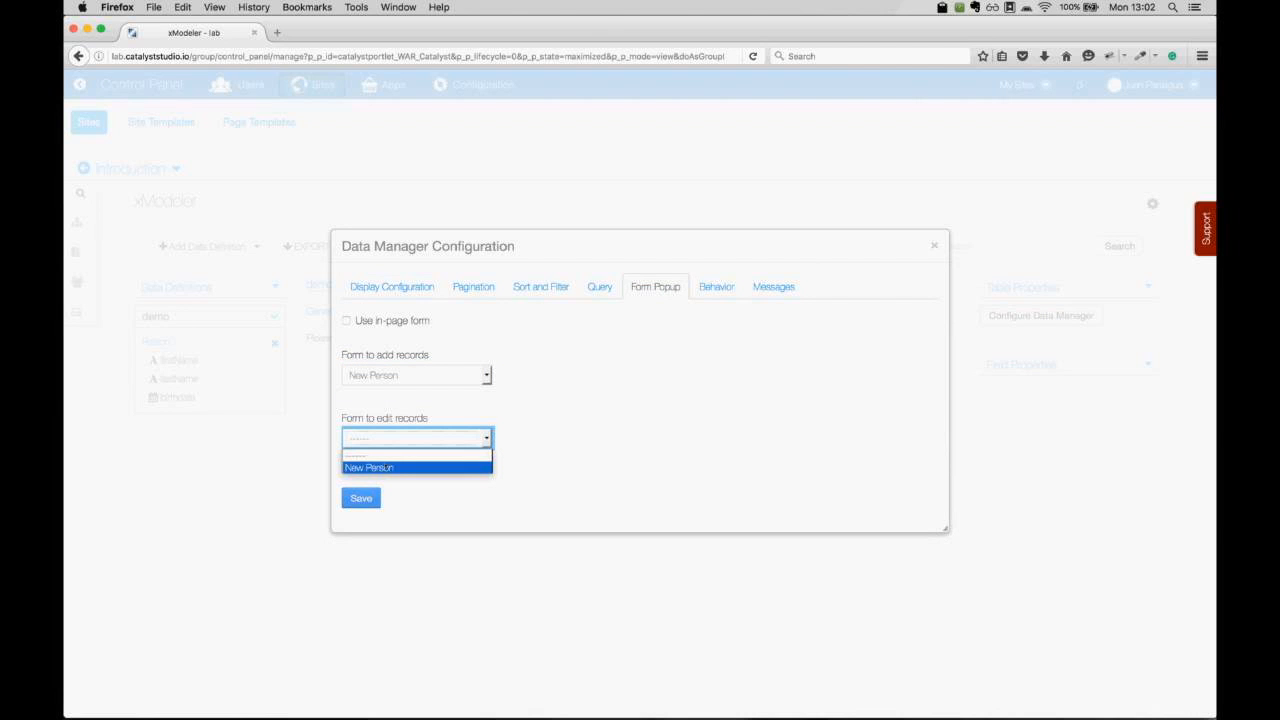
{"action": "left_click", "coordinate": [385, 466]}
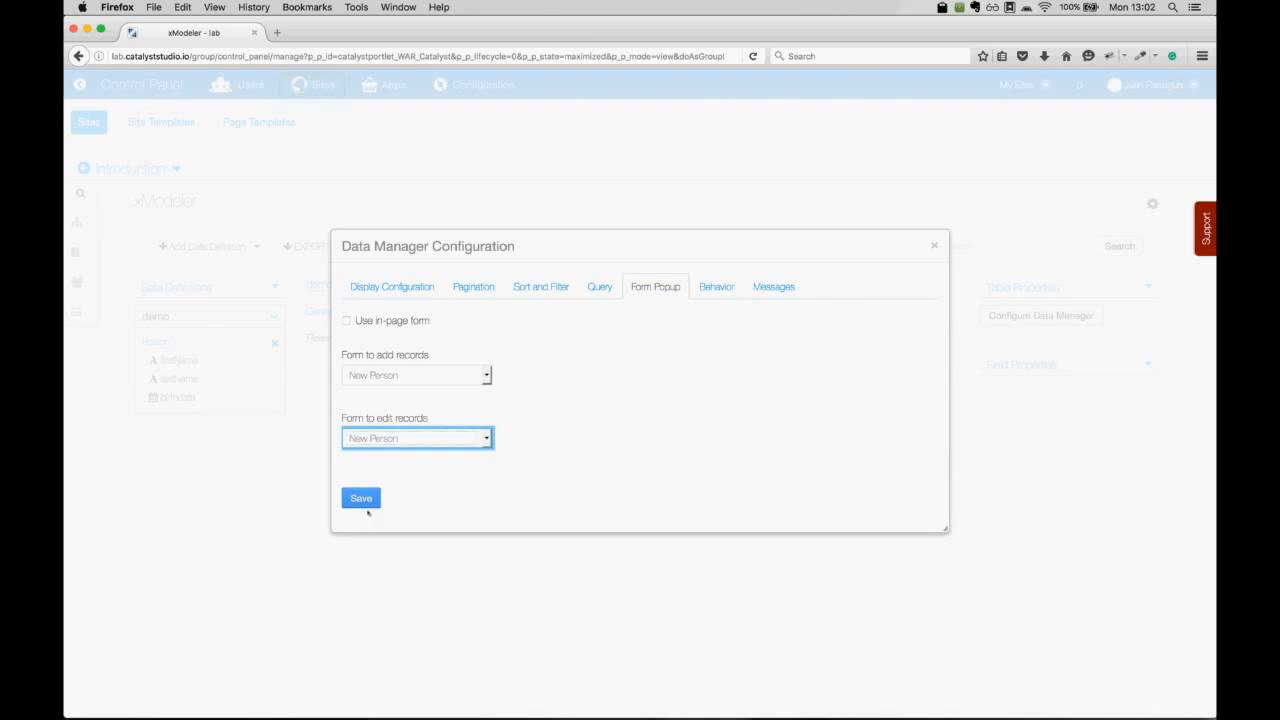
{"action": "left_click", "coordinate": [361, 498]}
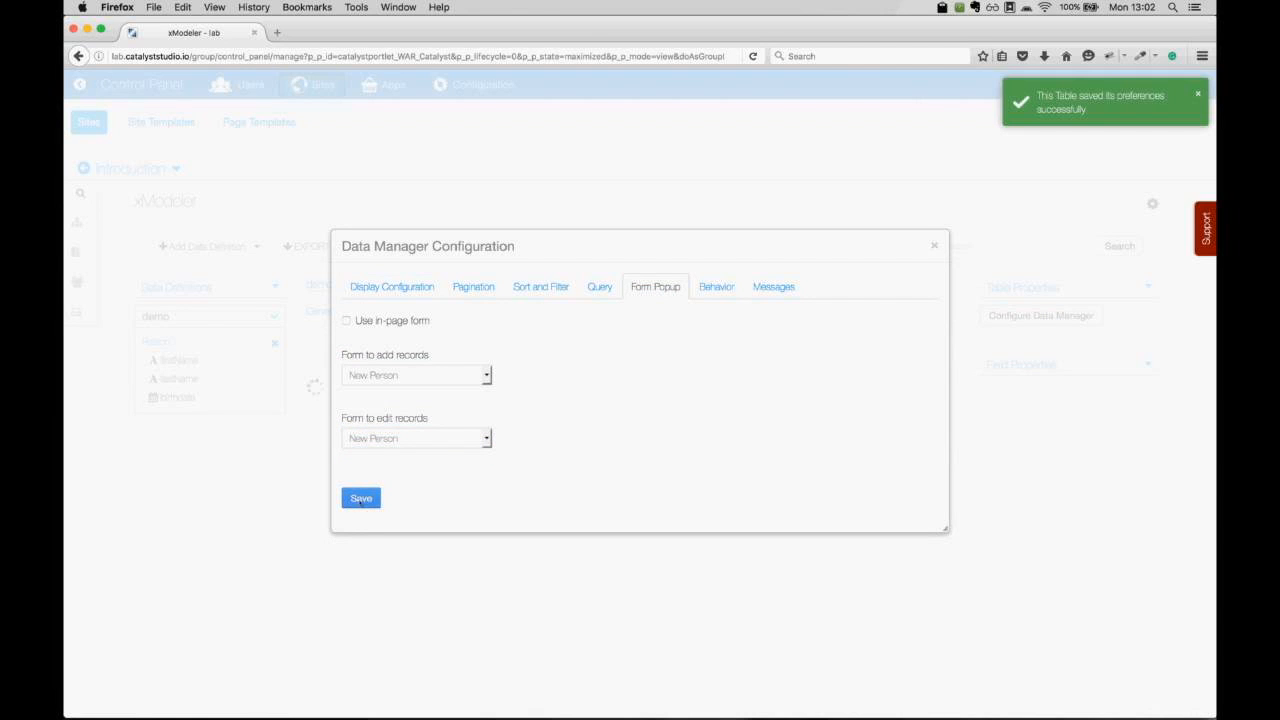
{"action": "left_click", "coordinate": [934, 245]}
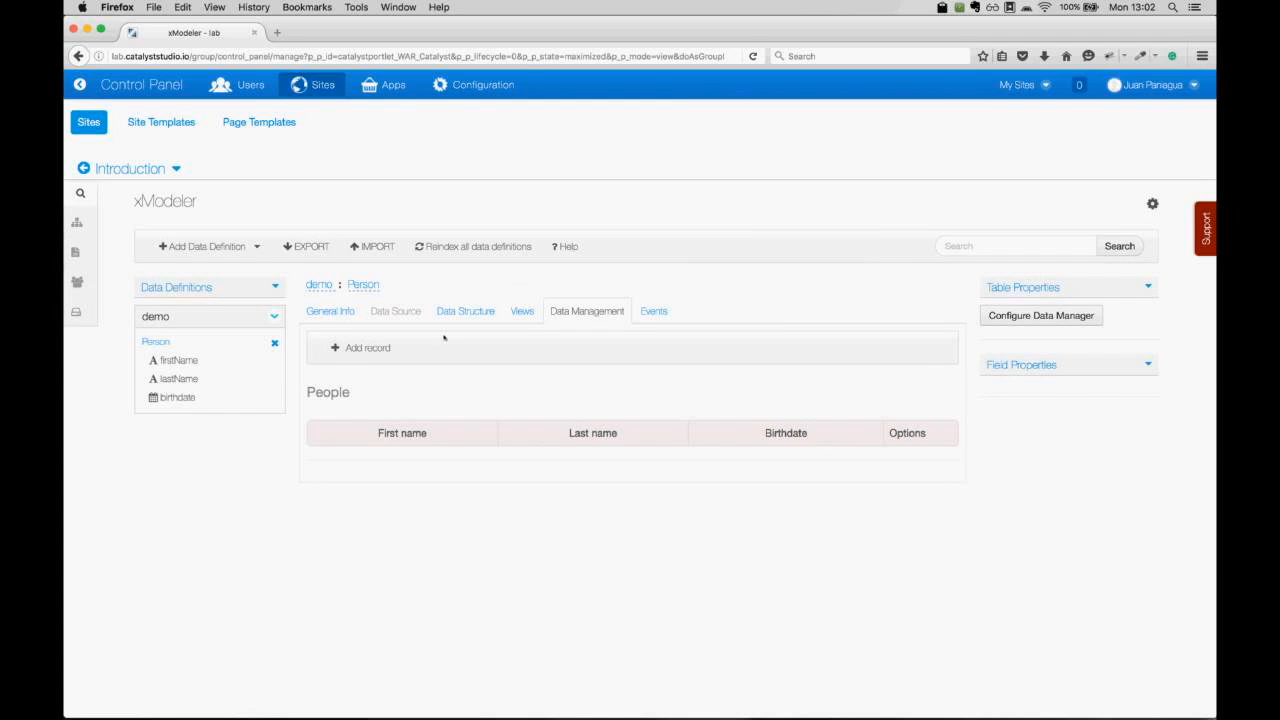
Add a person record with the person's first and last name and birthdate May 03 2016.
{"action": "left_click", "coordinate": [372, 351]}
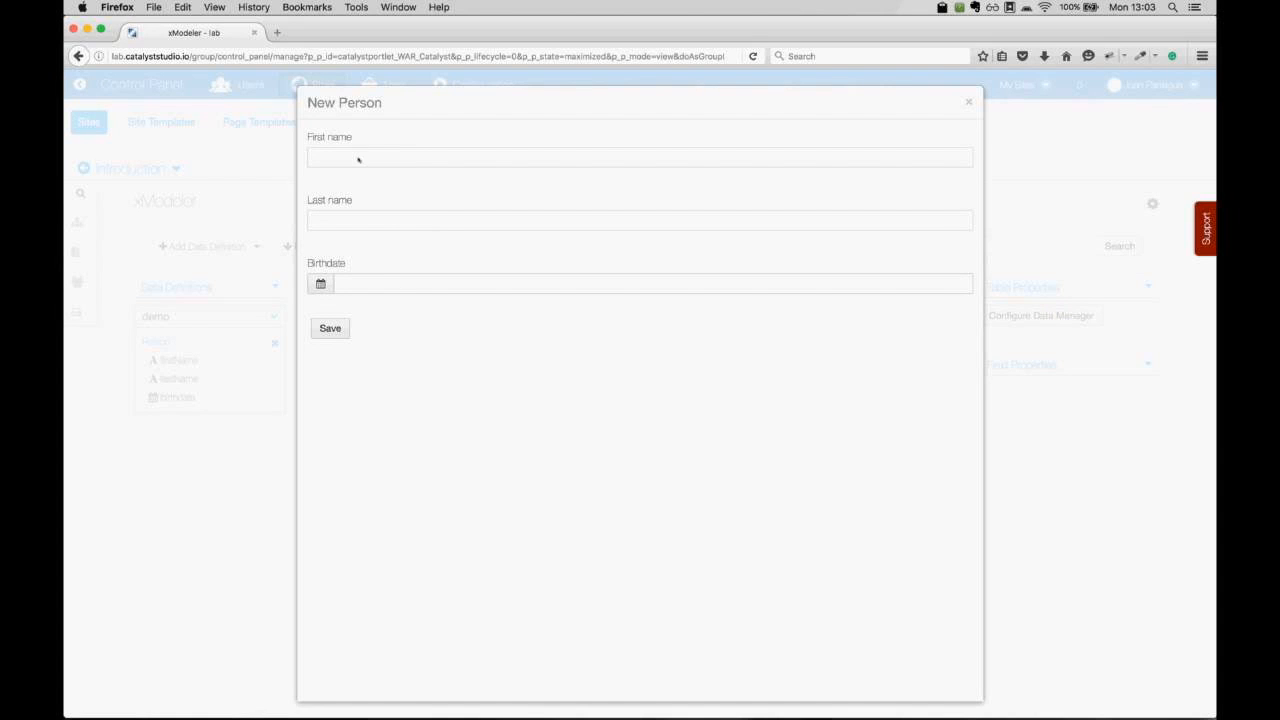
{"action": "left_click", "coordinate": [358, 160]}
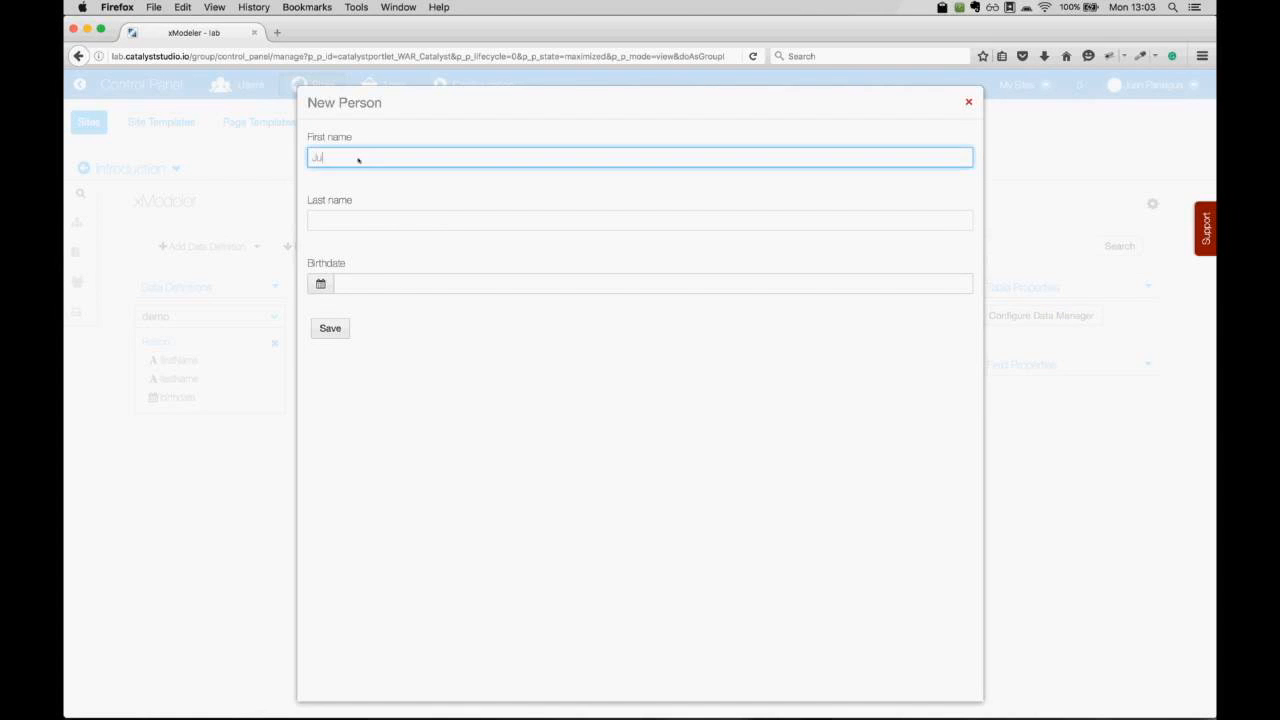
{"action": "key", "text": "Tab"}
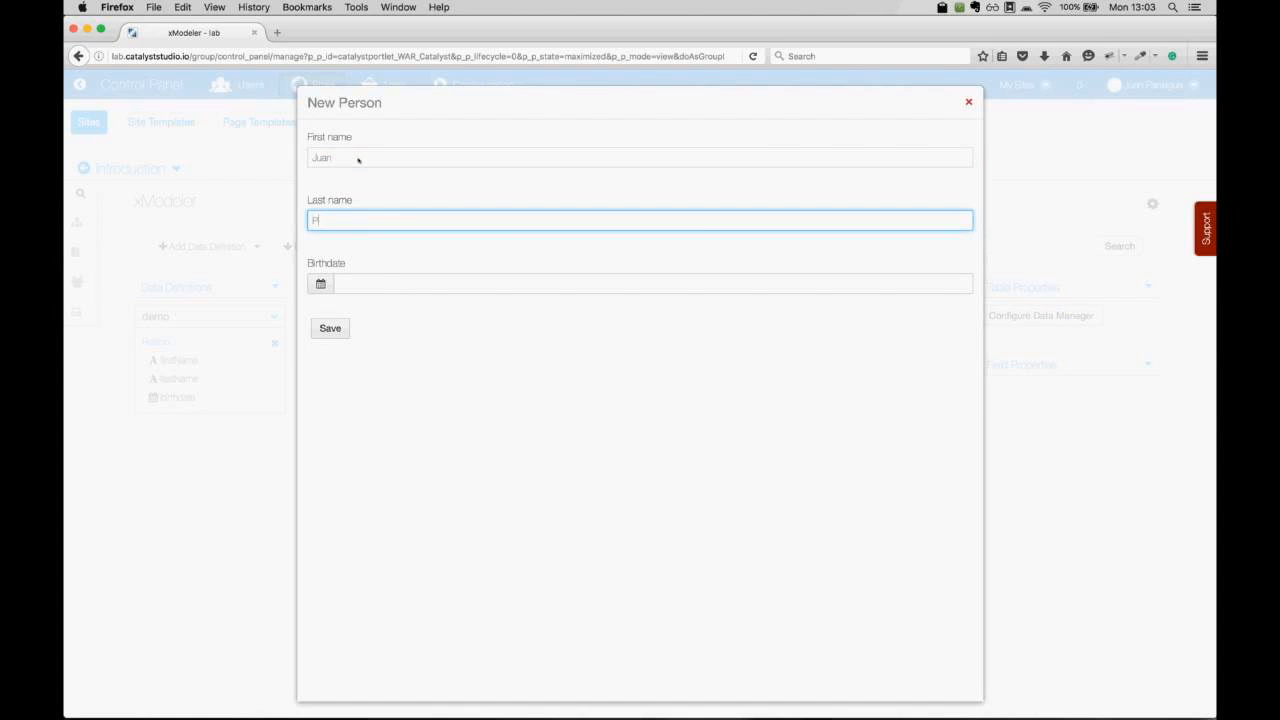
{"action": "left_click", "coordinate": [320, 285]}
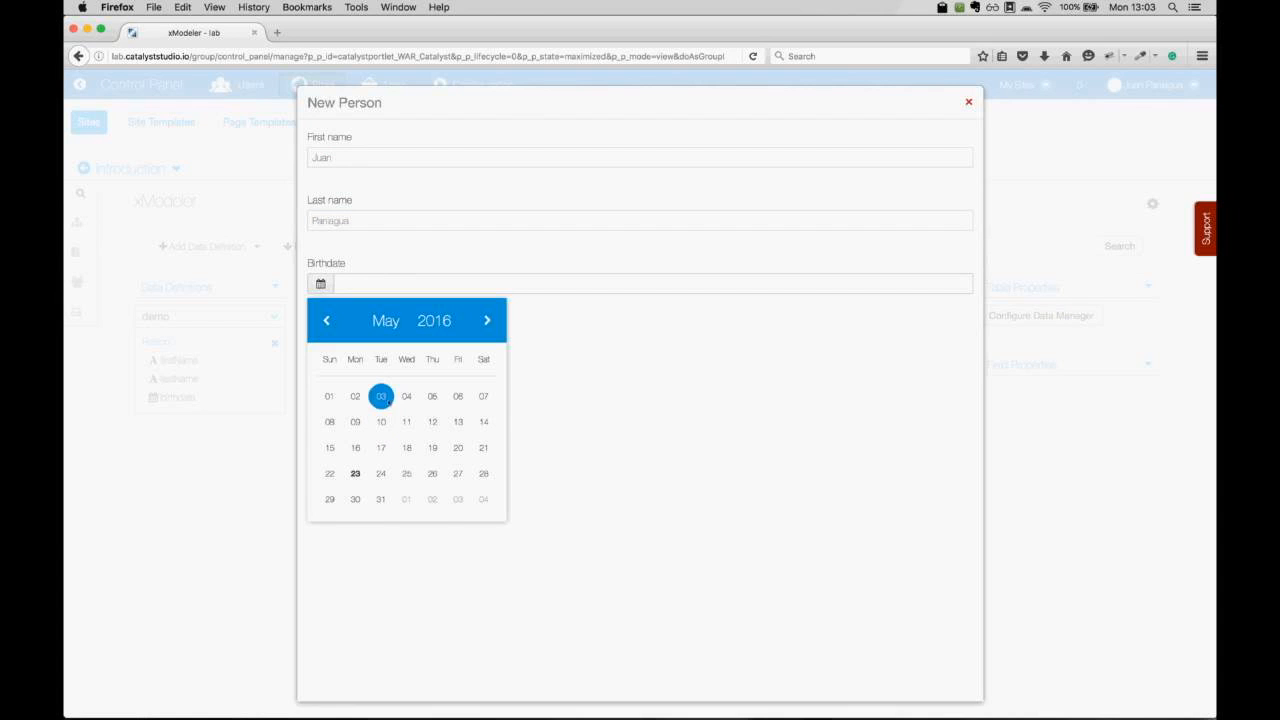
{"action": "left_click", "coordinate": [381, 396]}
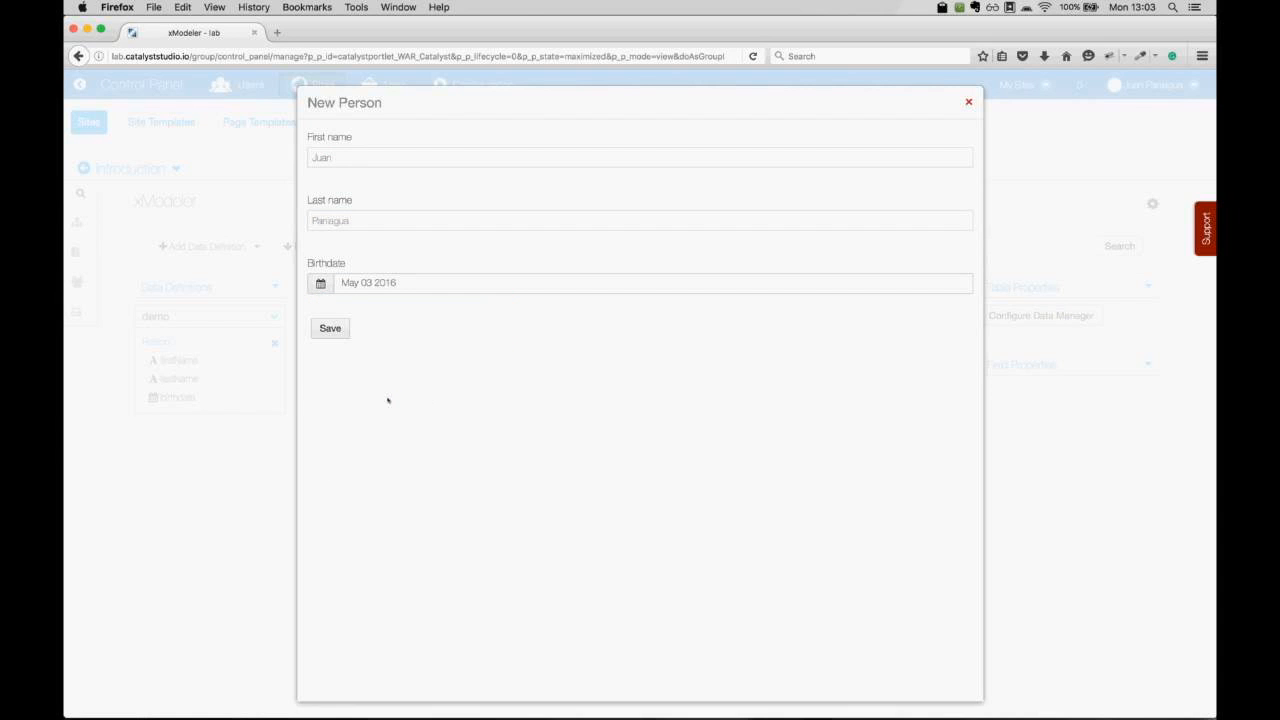
{"action": "left_click", "coordinate": [340, 330]}
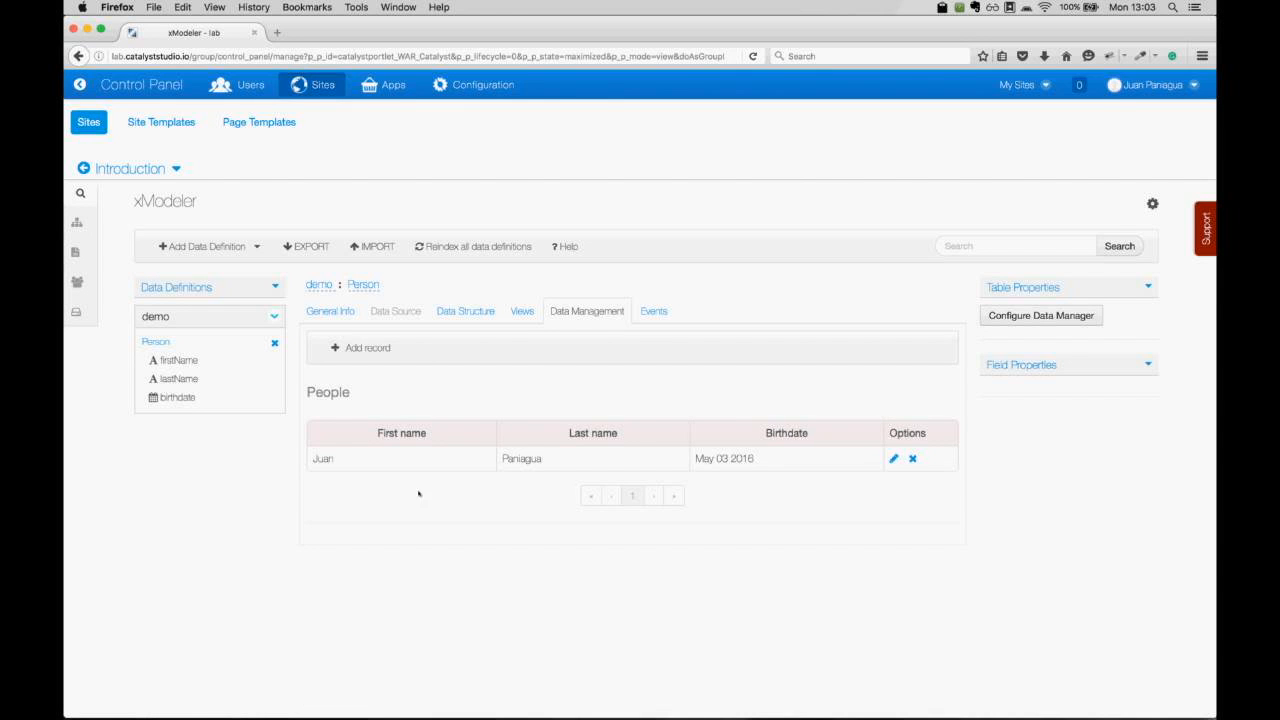